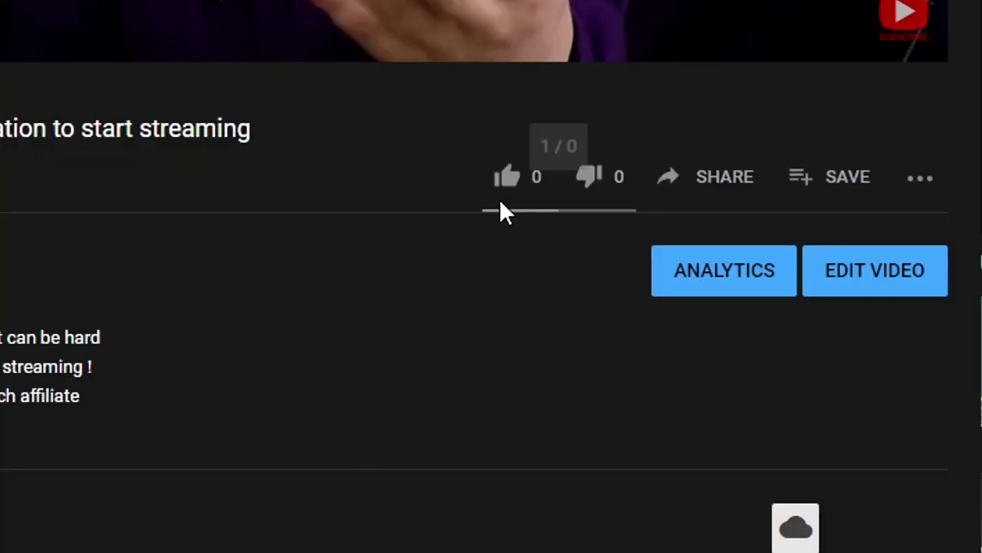
# Like the video and draft the comment 'Please let me know what you would like for me'
pyautogui.click(506, 178)
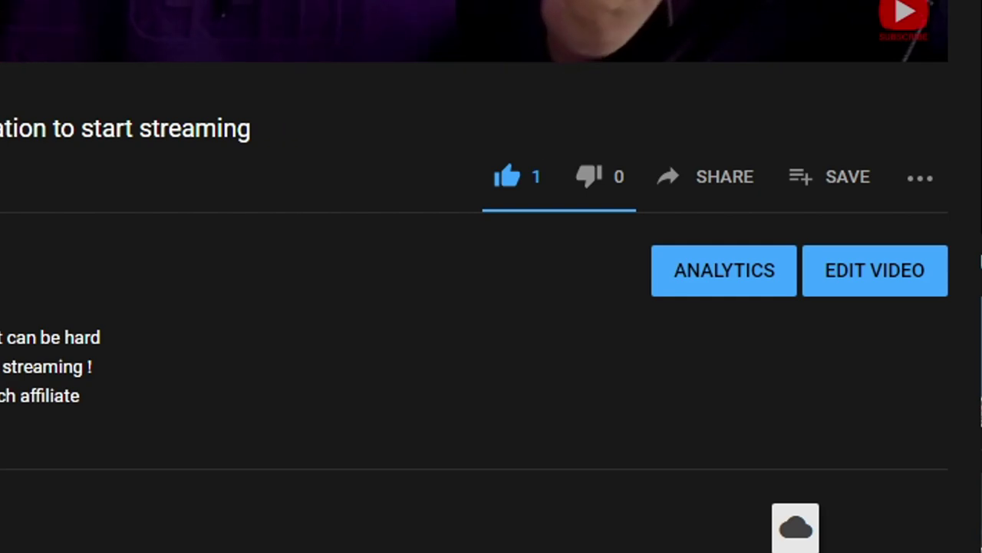
pyautogui.write('Please let me know what you would like for me')
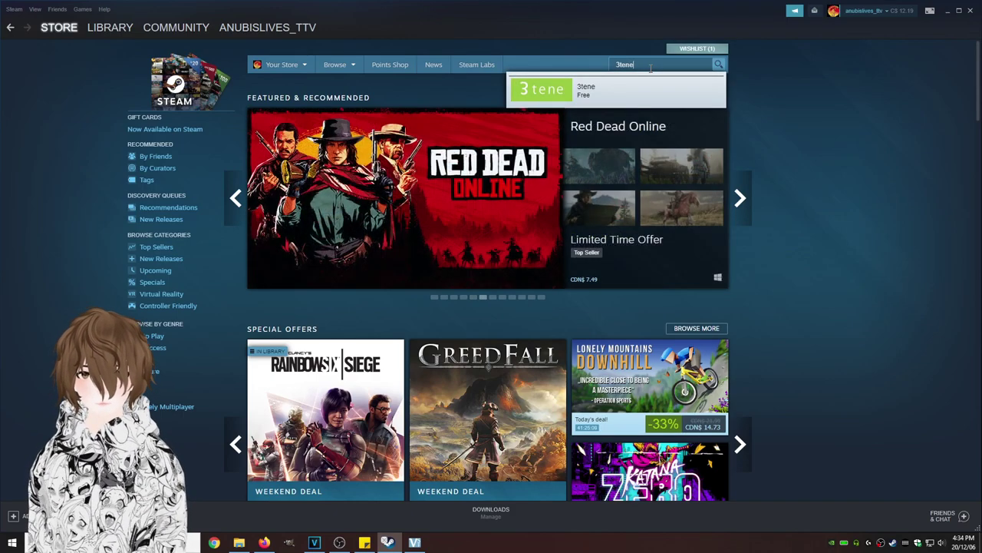
# Open the 3tene store page, install the free app, and launch it from the Library
pyautogui.click(583, 92)
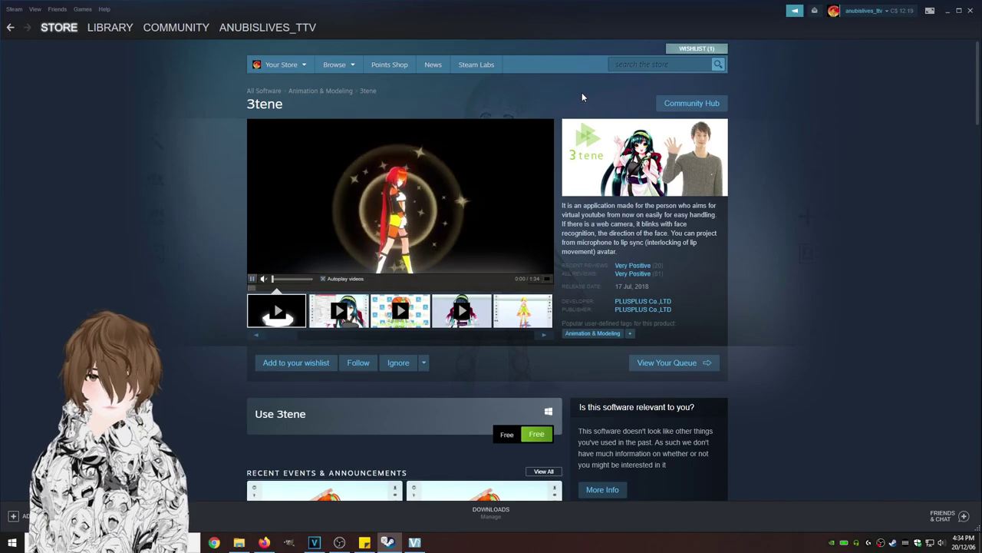
pyautogui.click(541, 438)
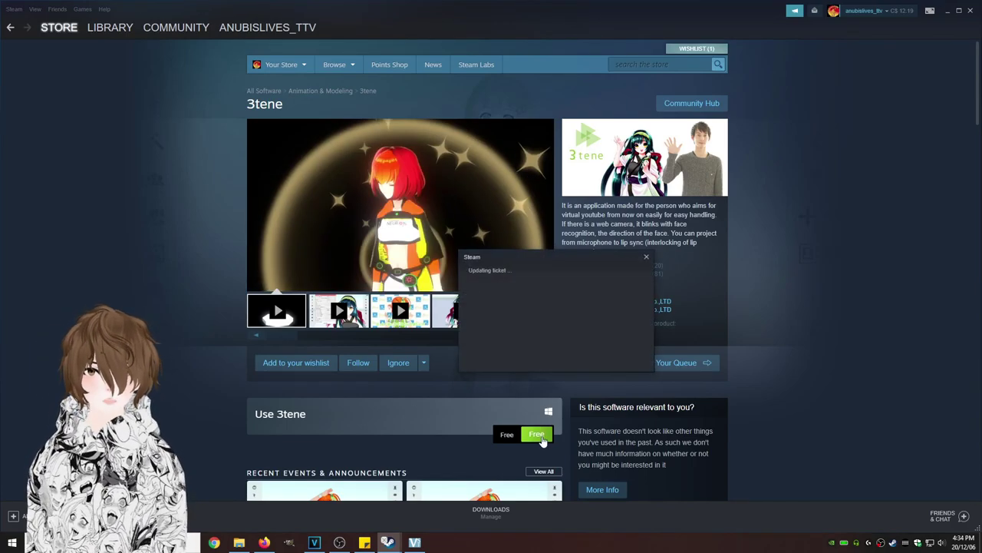
pyautogui.click(521, 356)
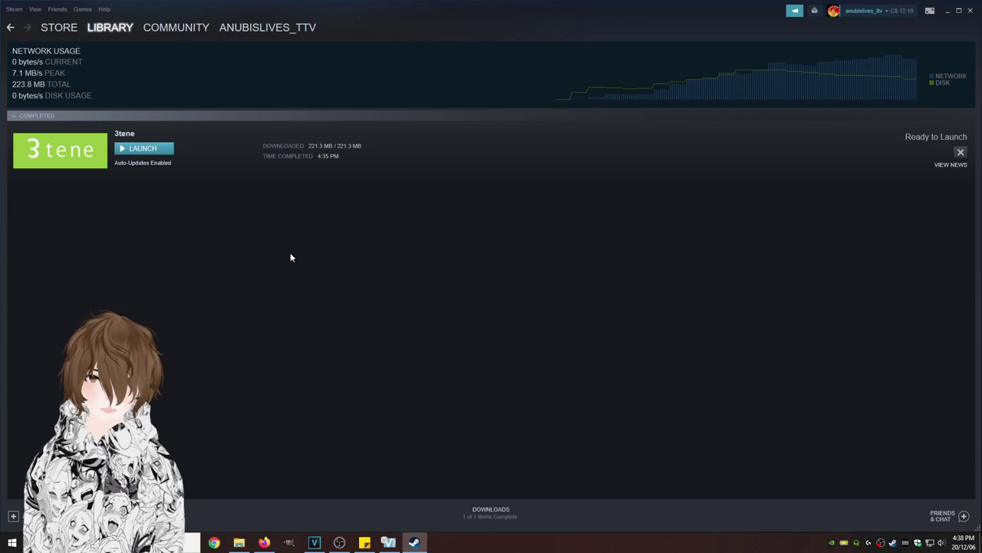
pyautogui.click(153, 153)
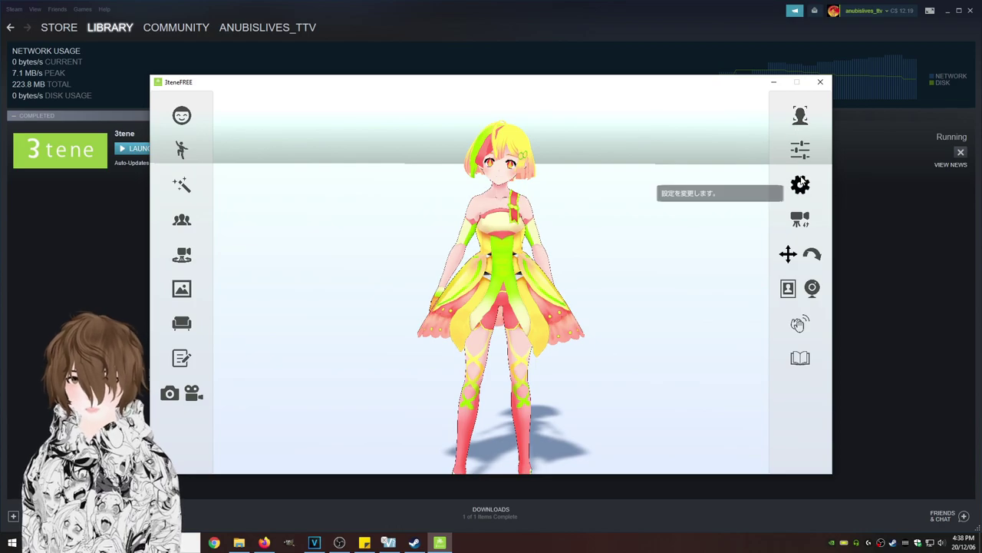
# Set the System language to English (英語), save the setting, and close the settings panel
pyautogui.click(800, 184)
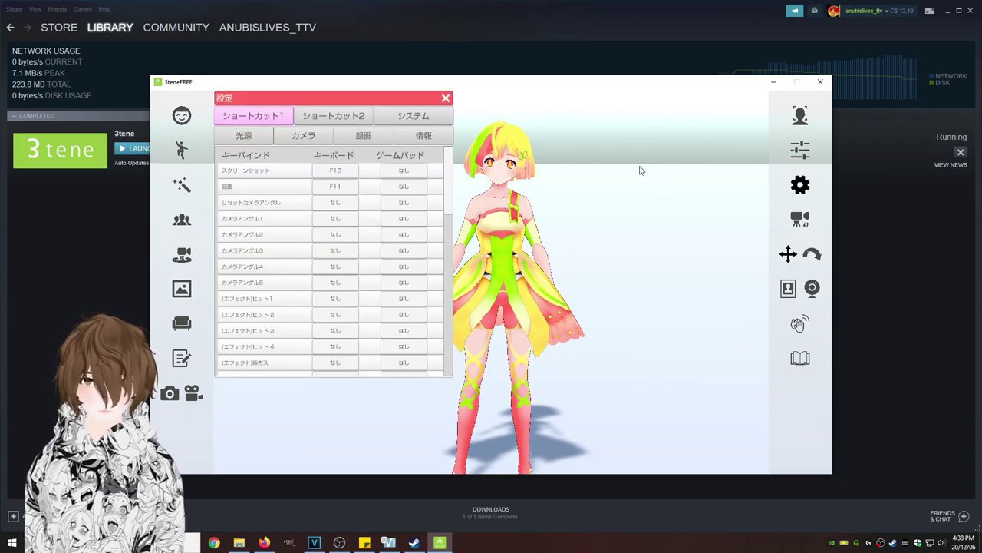
pyautogui.click(414, 116)
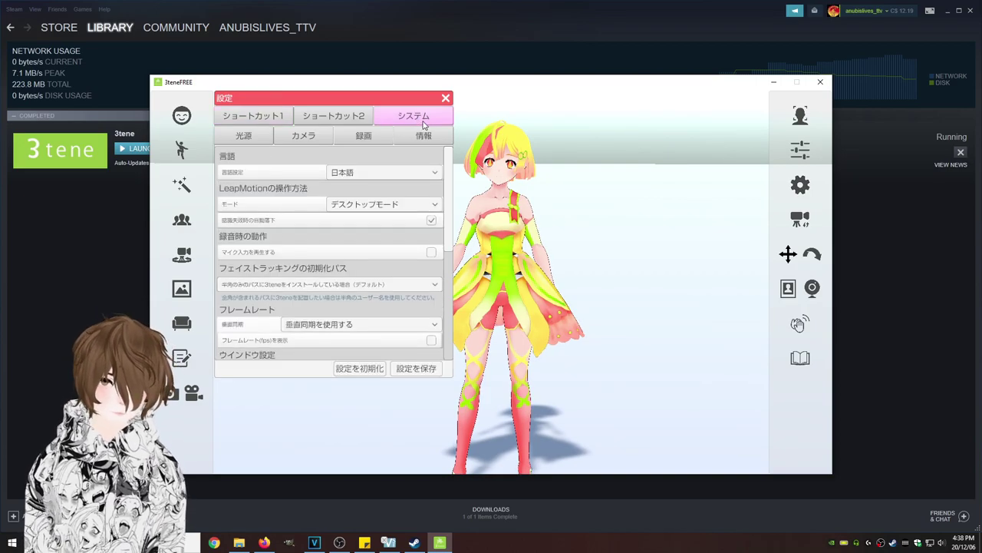
pyautogui.click(417, 173)
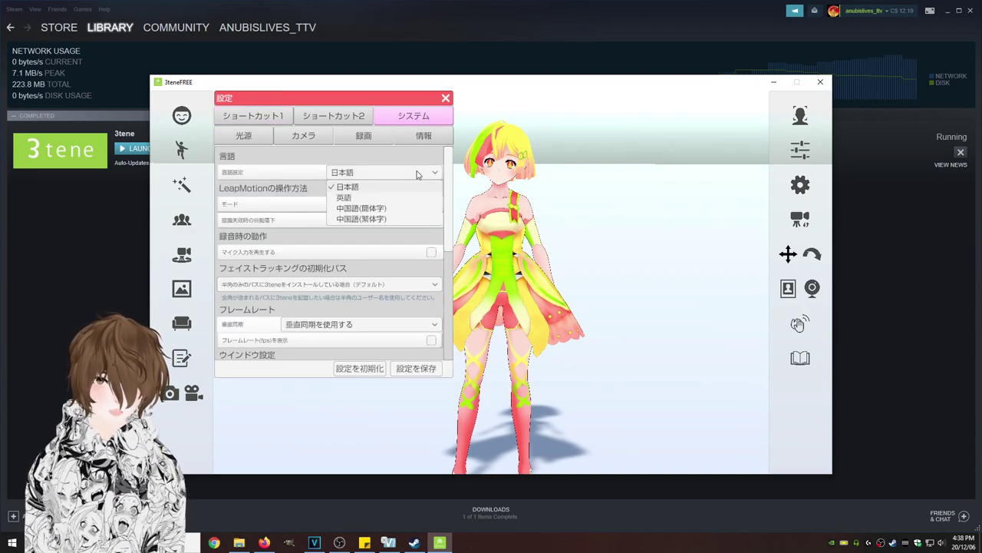
pyautogui.click(345, 199)
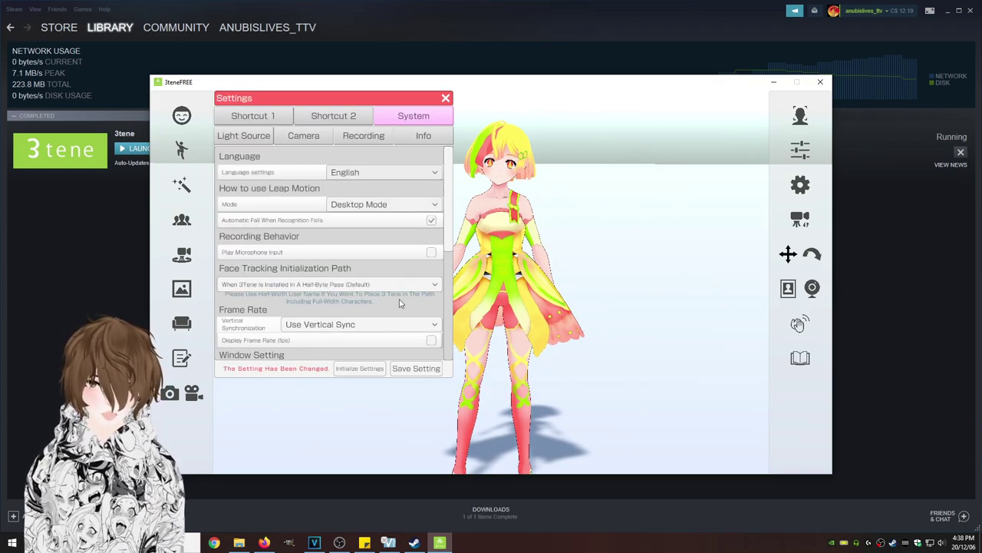
pyautogui.click(419, 370)
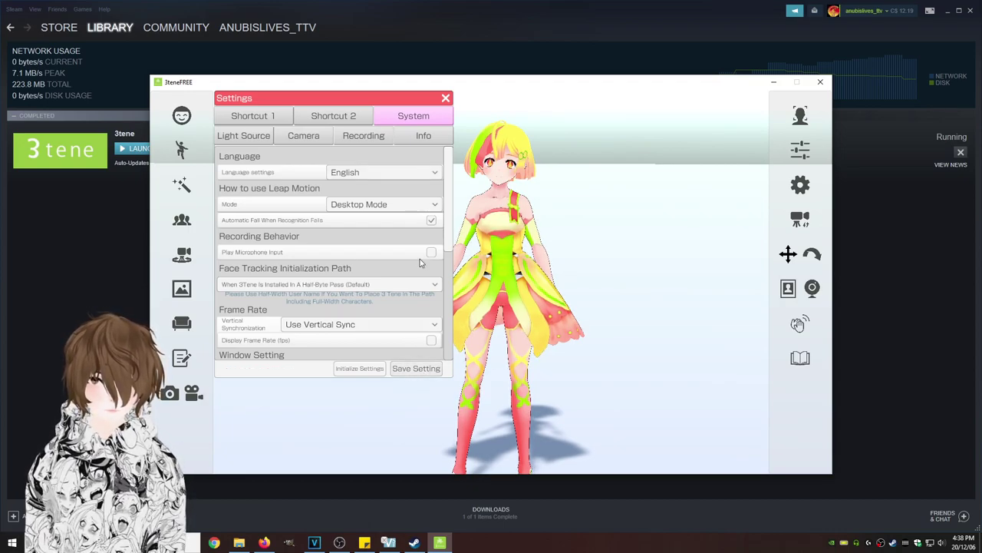
pyautogui.click(447, 101)
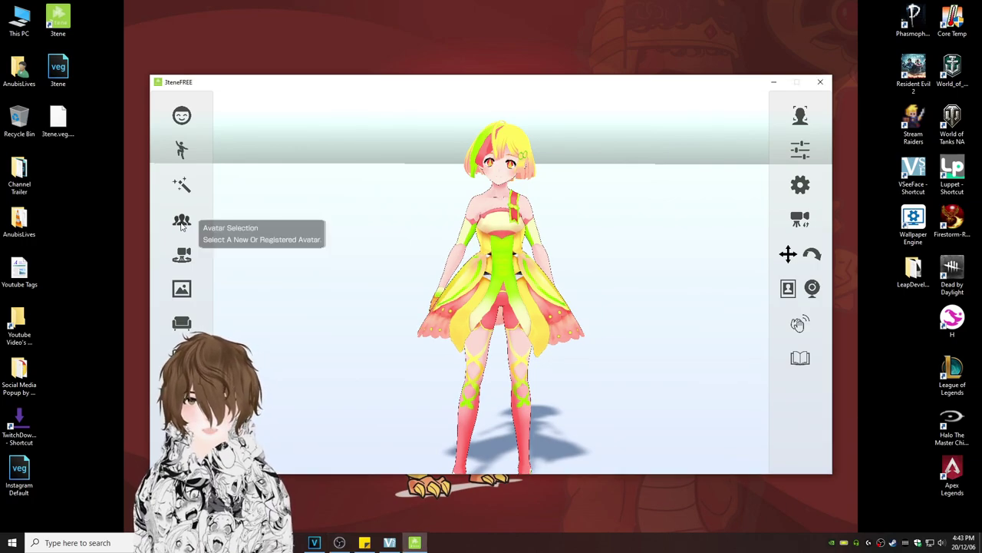
# Load 'Anubis VRM new.vrm' as the avatar, agree to its license, and close the panel
pyautogui.click(182, 222)
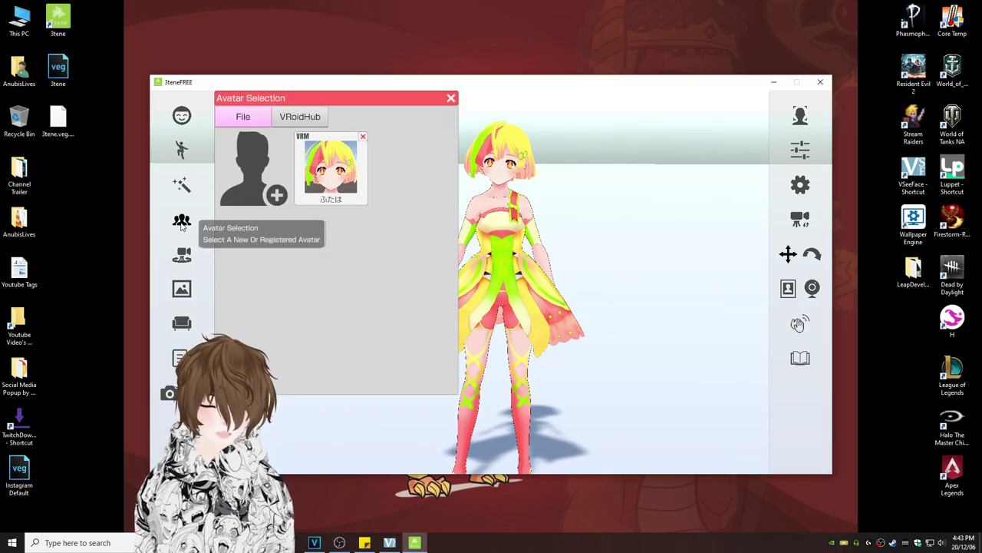
pyautogui.click(276, 199)
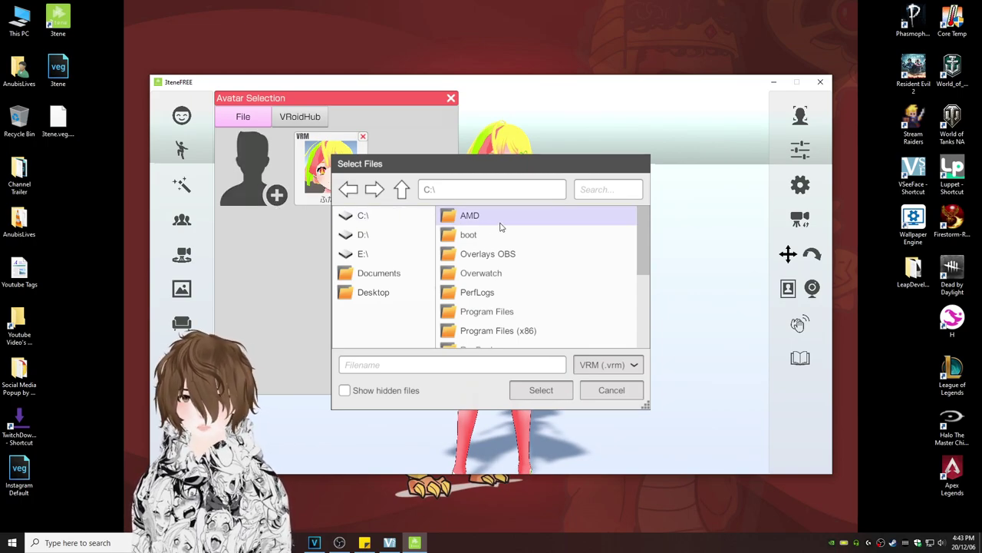
pyautogui.scroll(-6, 534, 255)
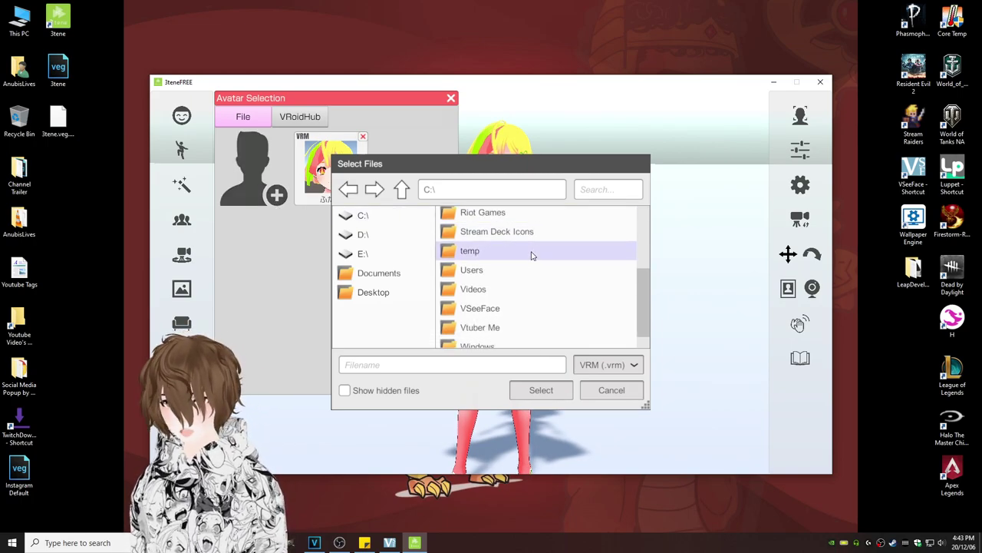
pyautogui.scroll(-2, 534, 256)
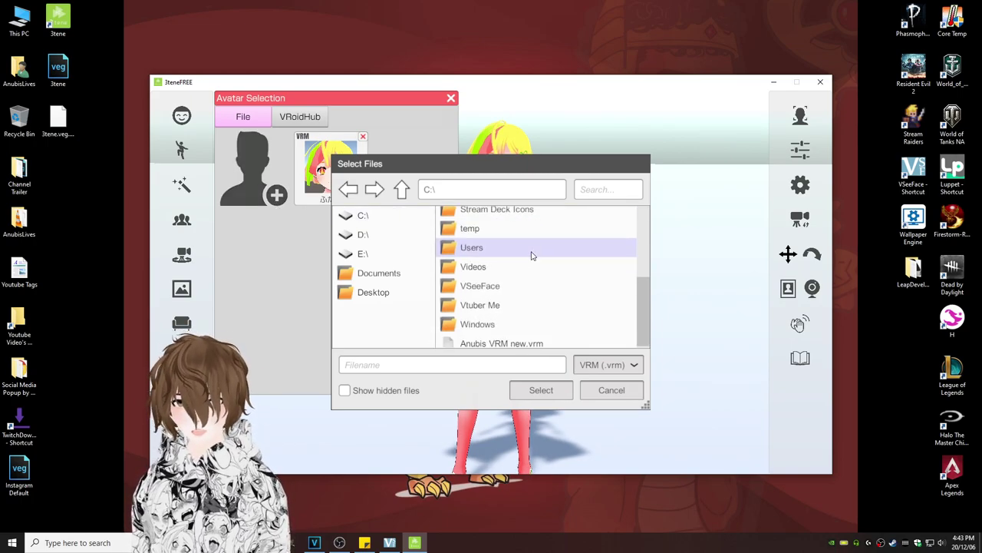
pyautogui.click(496, 342)
pyautogui.click(549, 391)
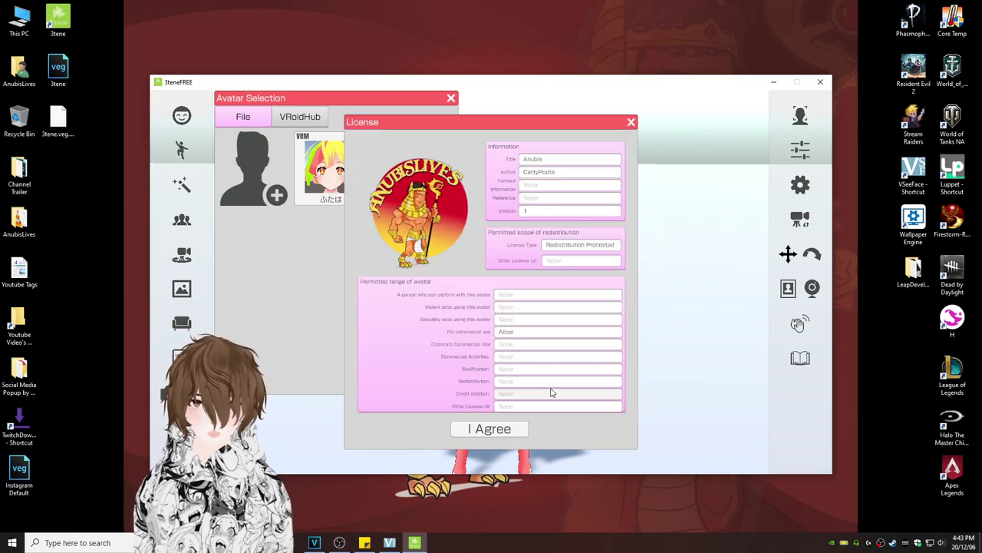
pyautogui.click(501, 431)
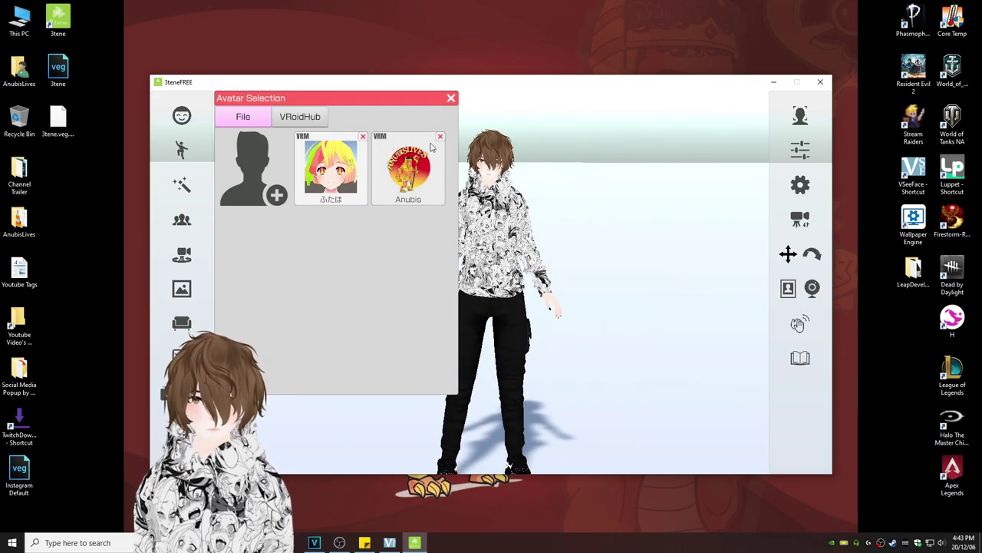
pyautogui.click(451, 98)
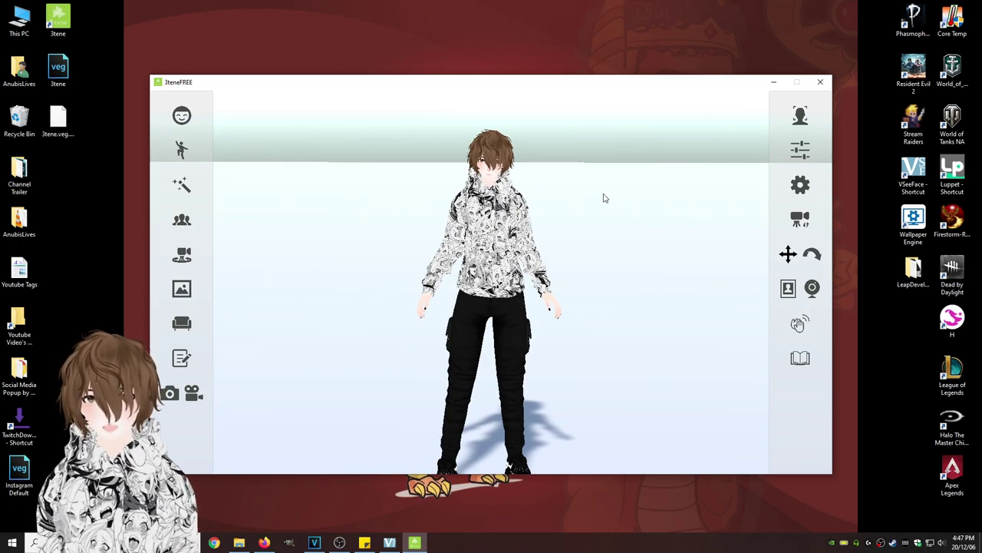
# Set the webcam to Game Capture HD60 S and lip sync to Audio (Recording), then save
pyautogui.click(800, 150)
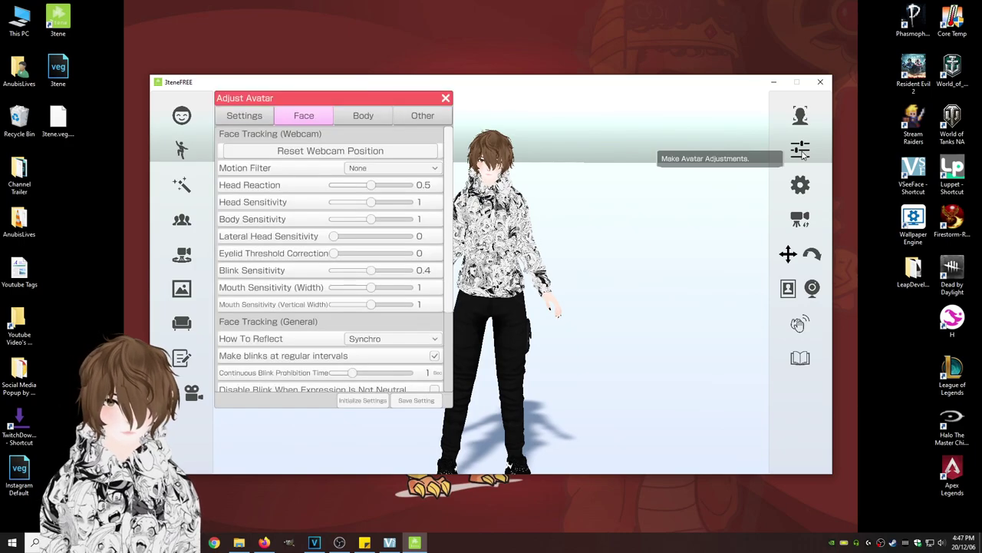
pyautogui.click(242, 119)
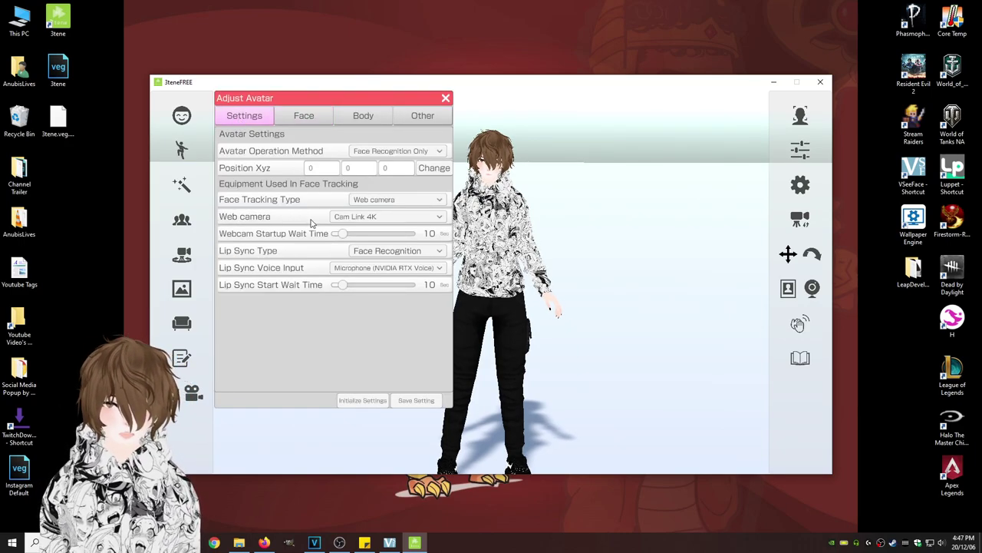
pyautogui.click(360, 217)
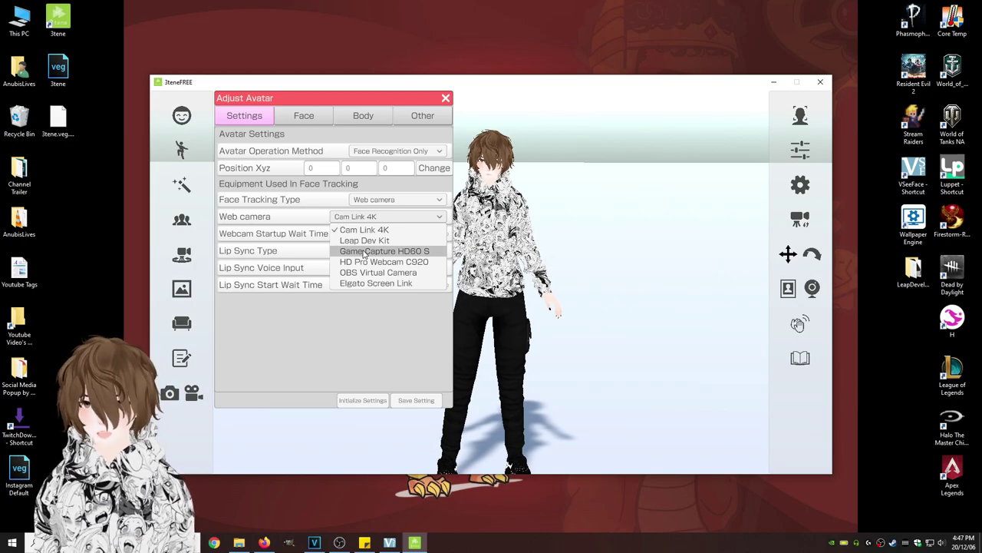
pyautogui.click(365, 252)
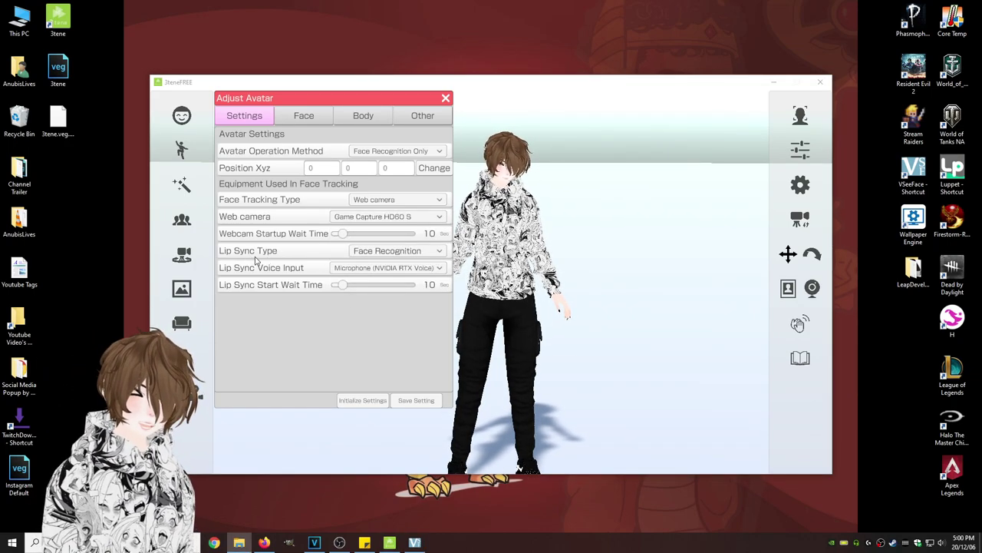
pyautogui.click(400, 258)
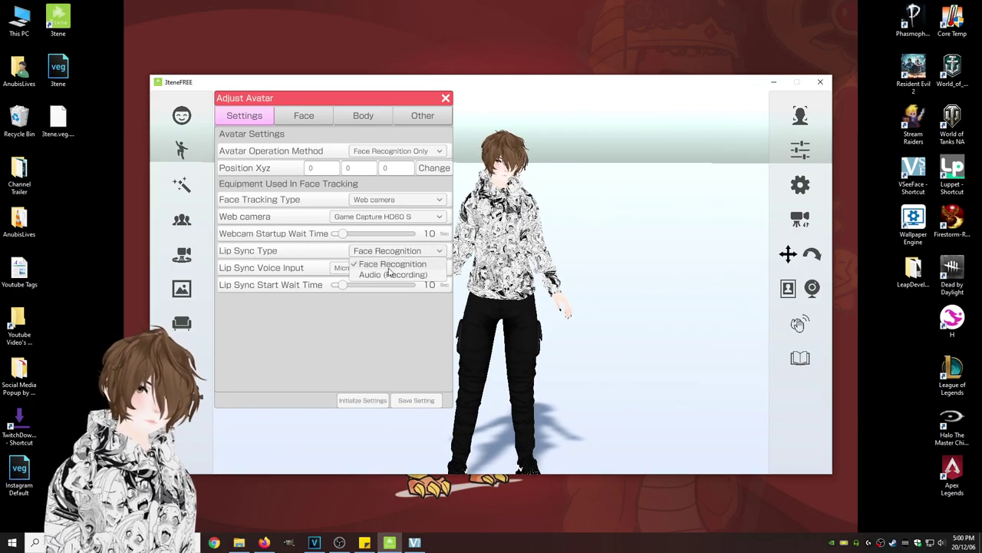
pyautogui.click(385, 276)
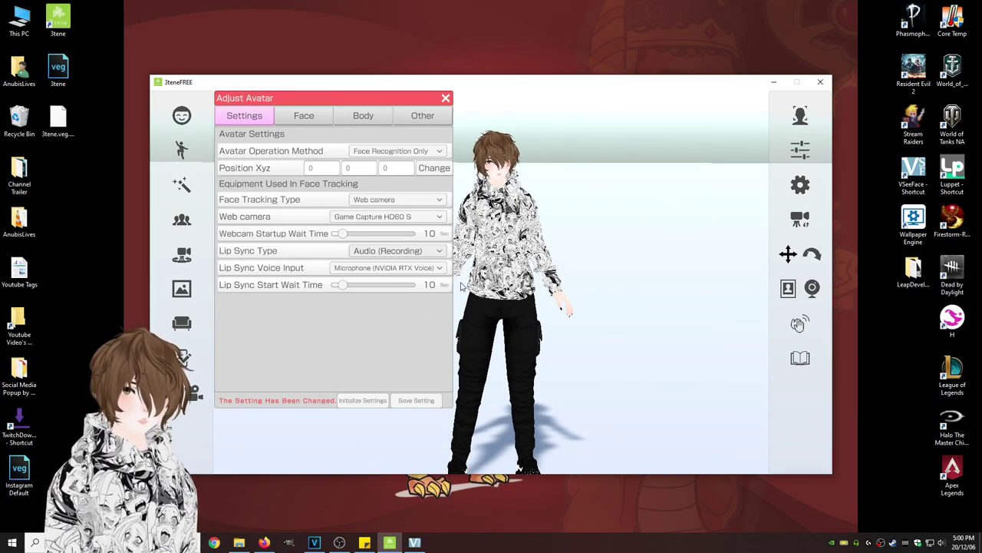
pyautogui.click(414, 401)
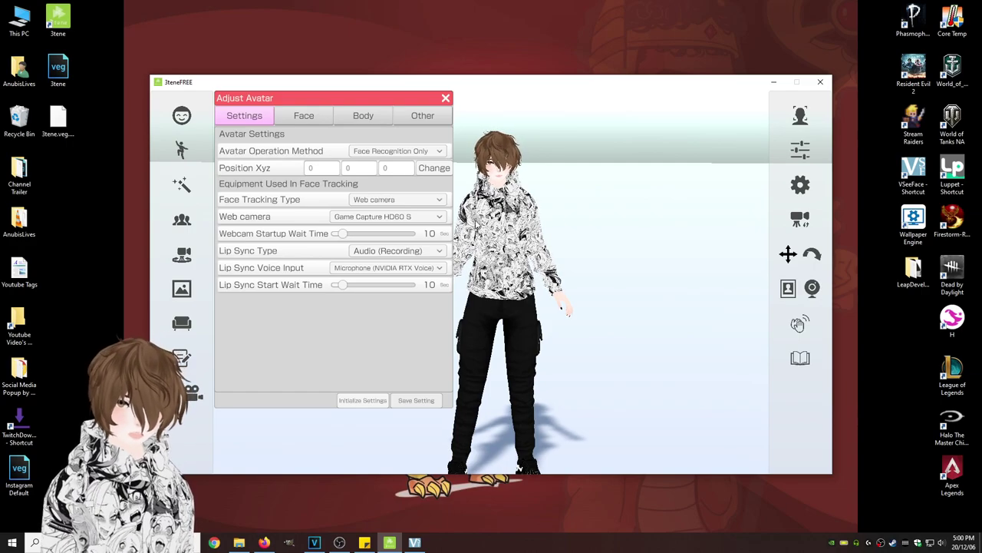
pyautogui.click(413, 400)
pyautogui.click(445, 98)
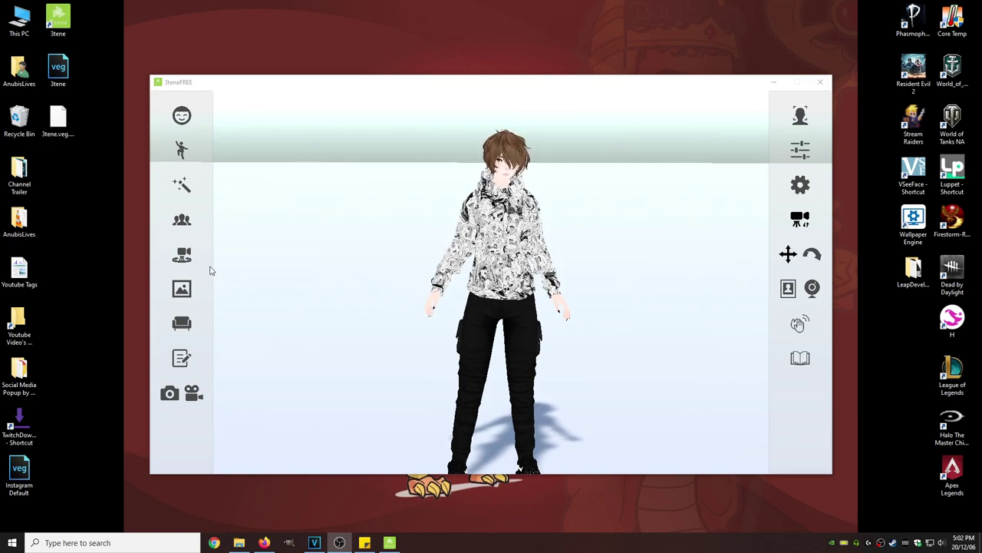
# Set the stage background to a green Custom color and close the background settings
pyautogui.click(183, 291)
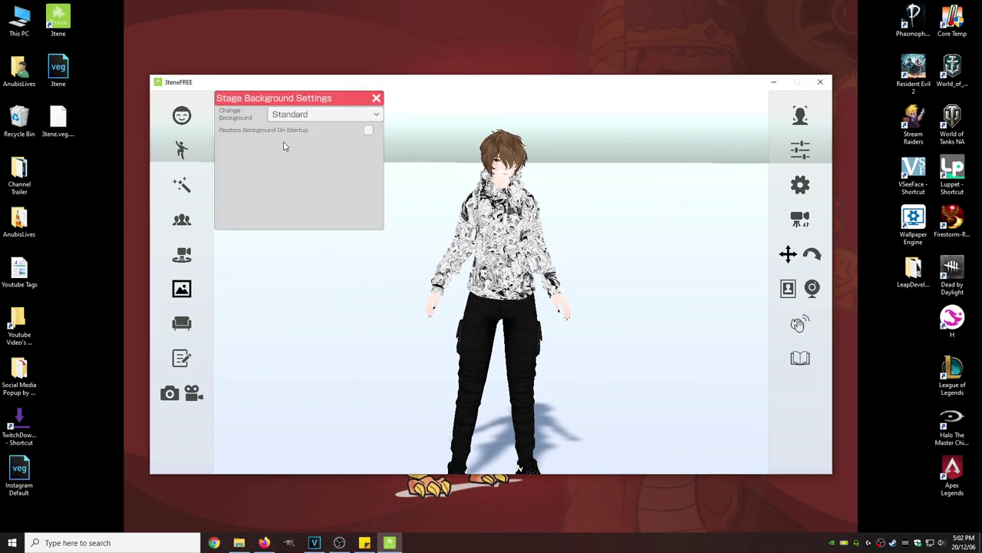
pyautogui.click(306, 117)
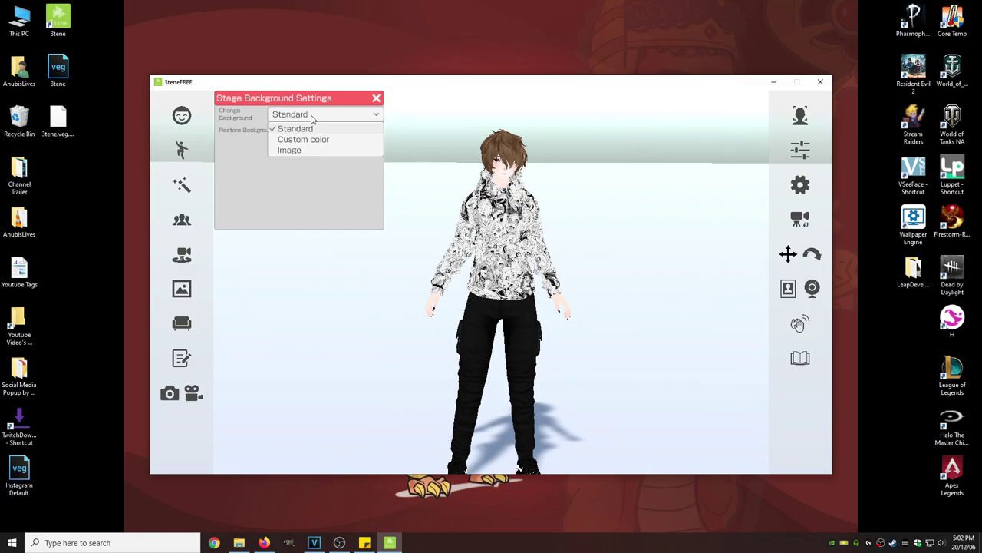
pyautogui.click(305, 139)
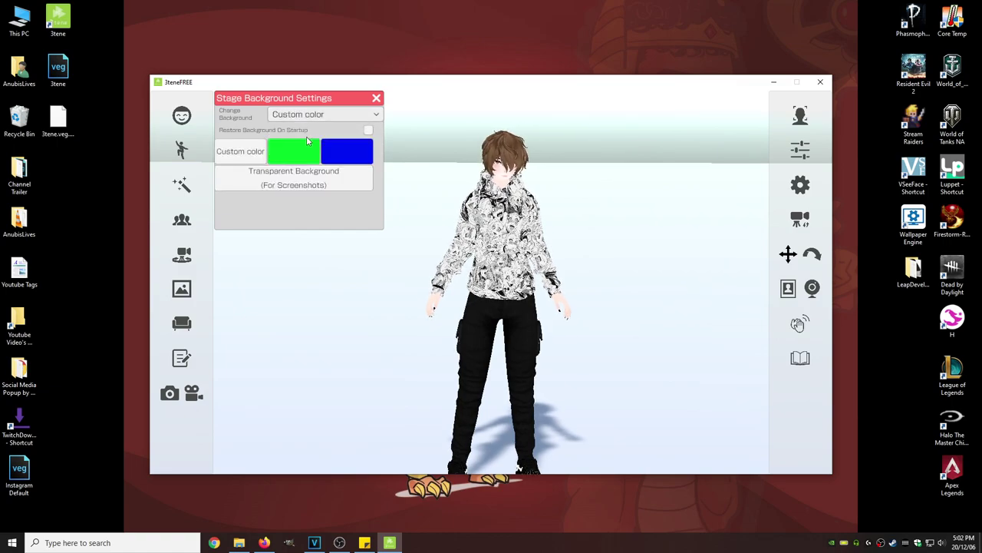
pyautogui.click(298, 154)
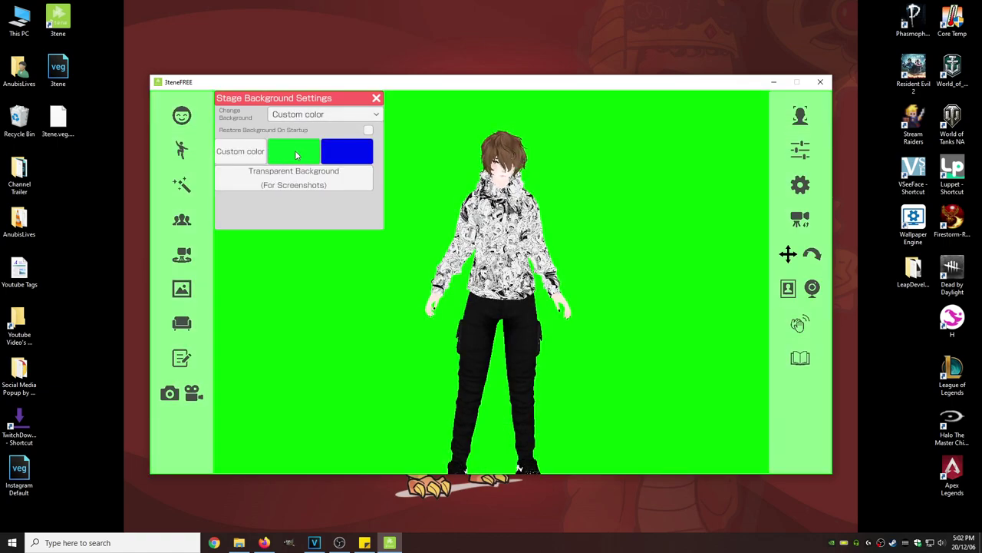
pyautogui.click(375, 101)
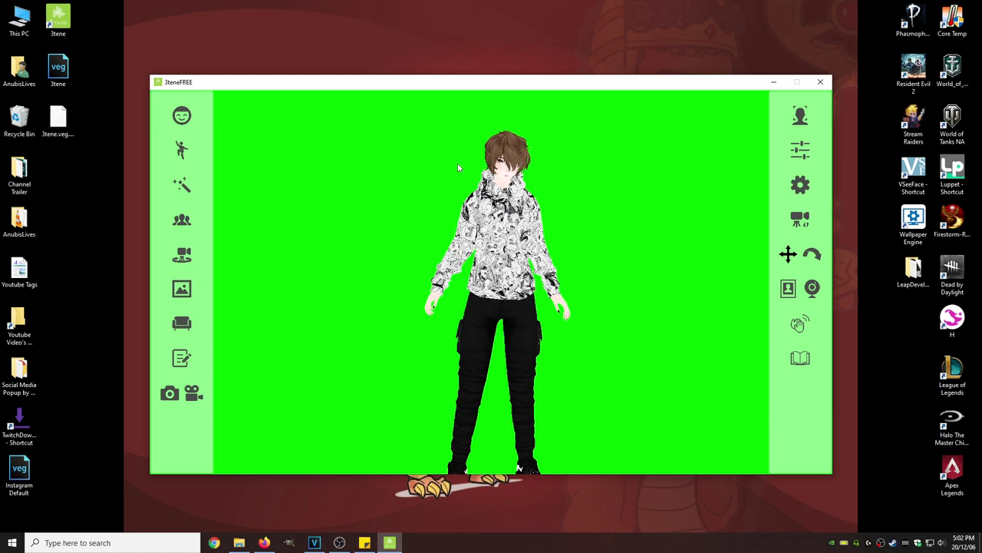
# Zoom in and pan the view to frame the avatar's head and shoulders
pyautogui.scroll(2, 499, 284)
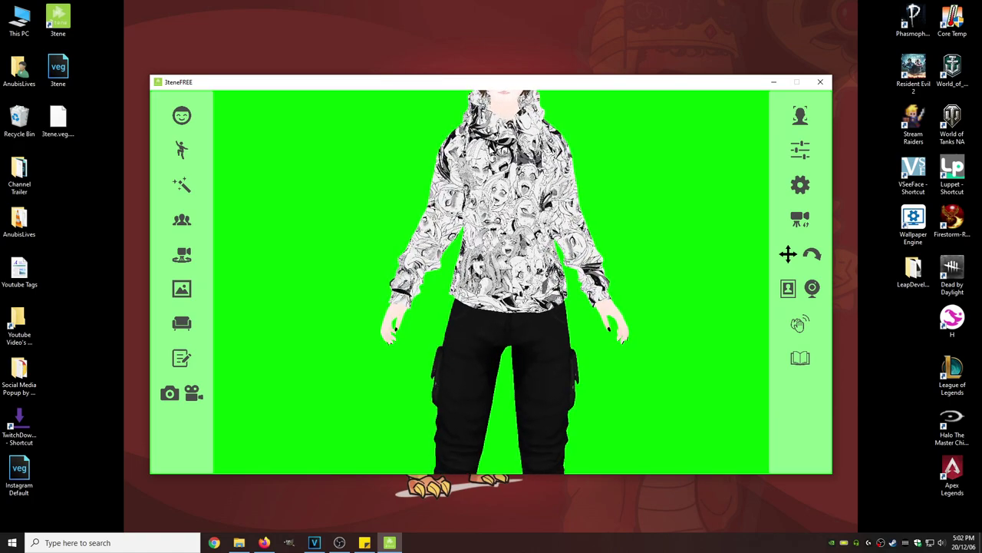
pyautogui.scroll(3, 491, 281)
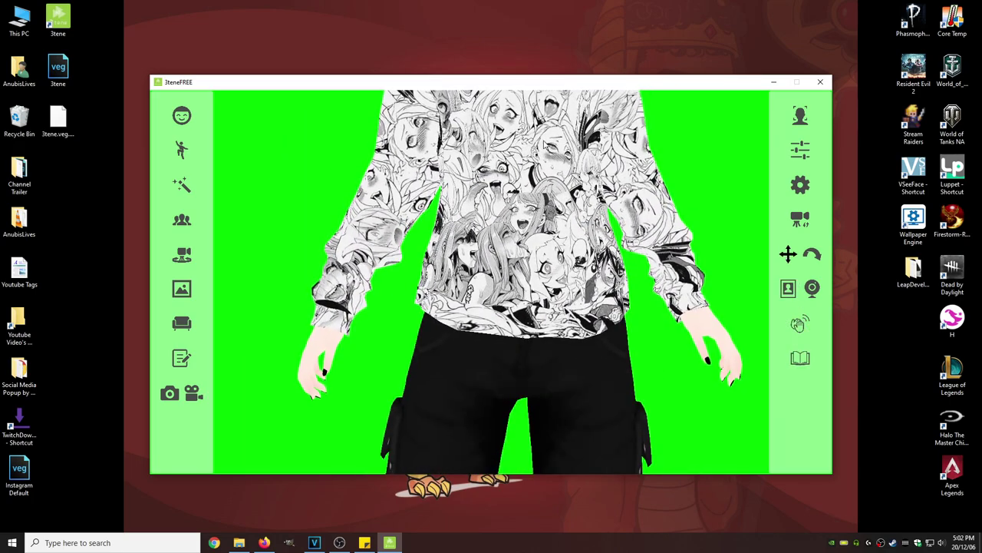
pyautogui.moveTo(529, 108); pyautogui.dragTo(532, 203, button='middle')
pyautogui.scroll(2, 535, 203)
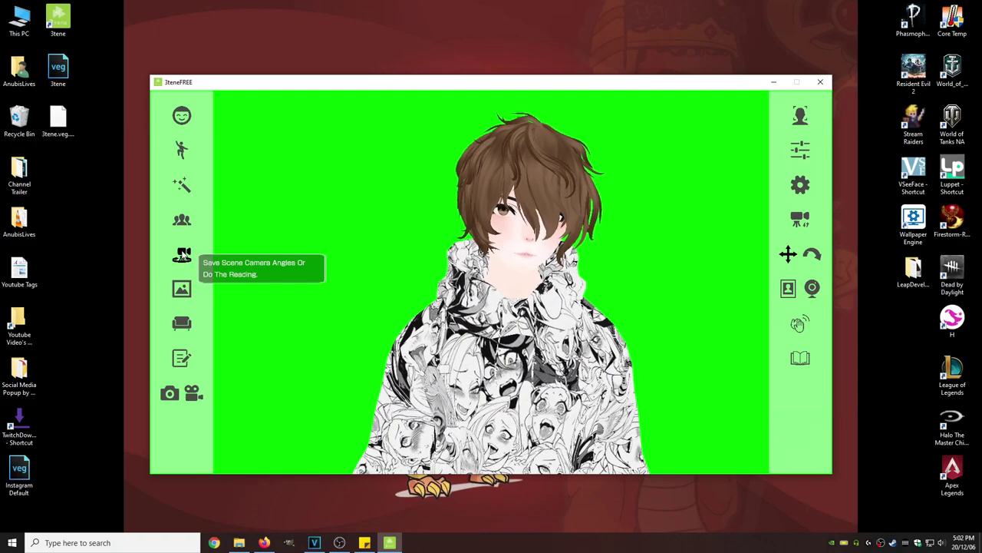
# Add the current camera view to the angle list under the name 'twitch'
pyautogui.click(181, 256)
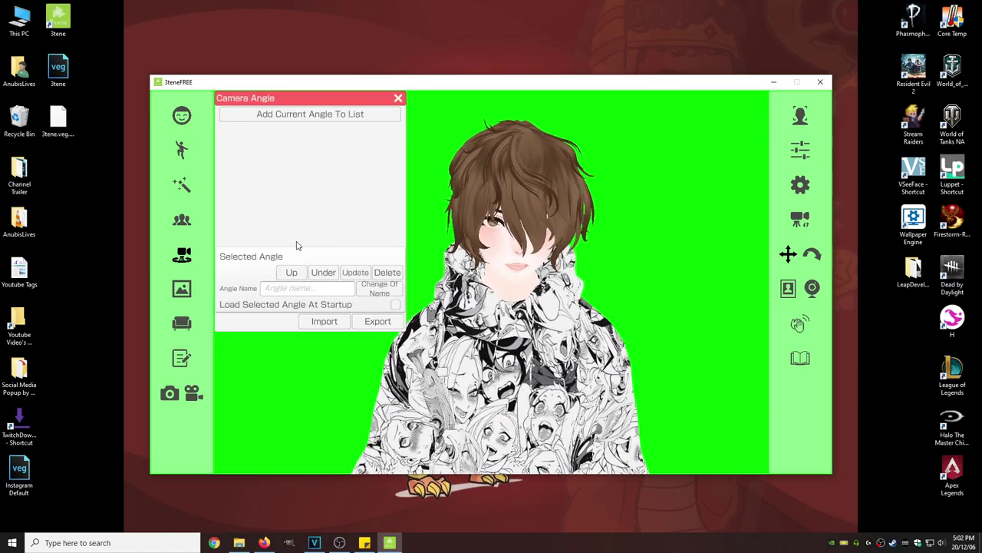
pyautogui.click(301, 290)
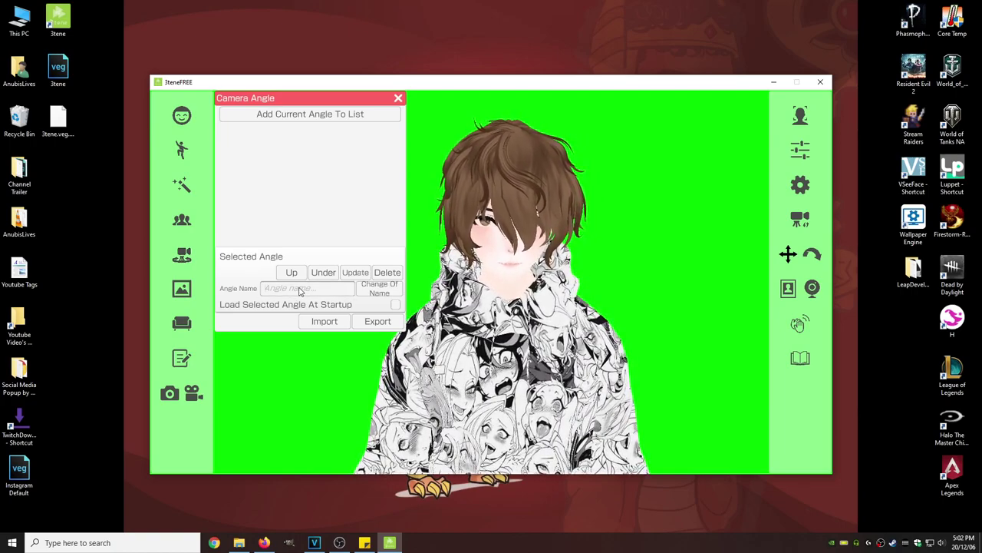
pyautogui.write('twitch')
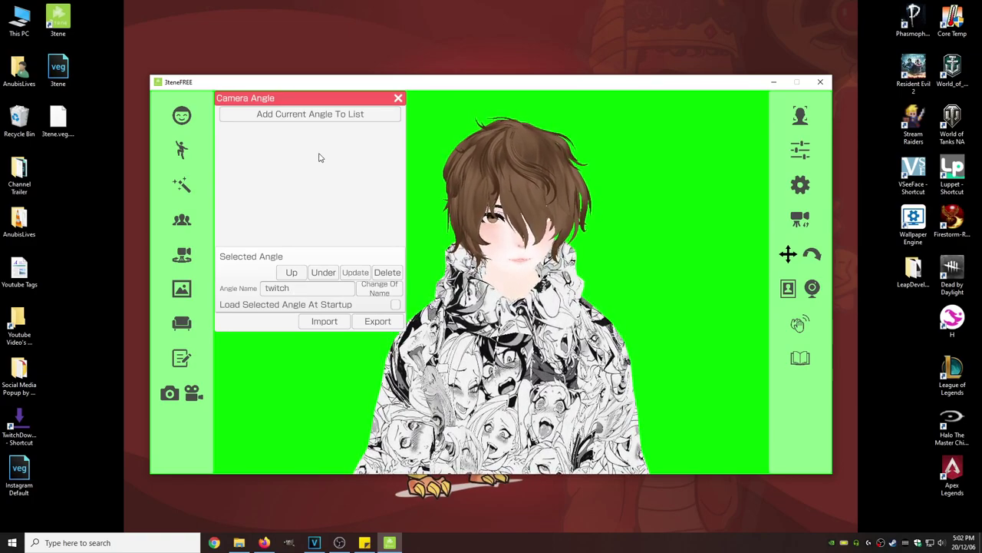
pyautogui.click(313, 117)
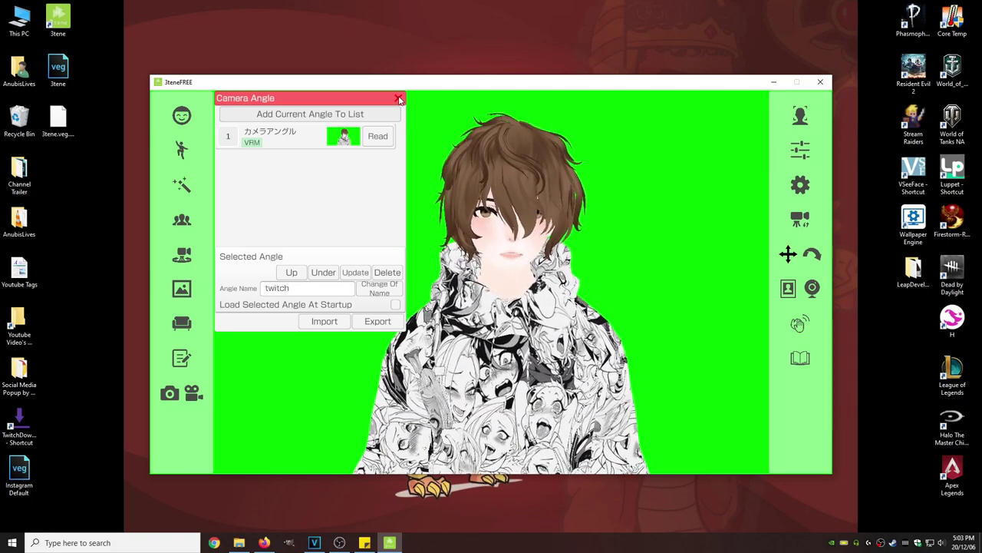
pyautogui.click(399, 100)
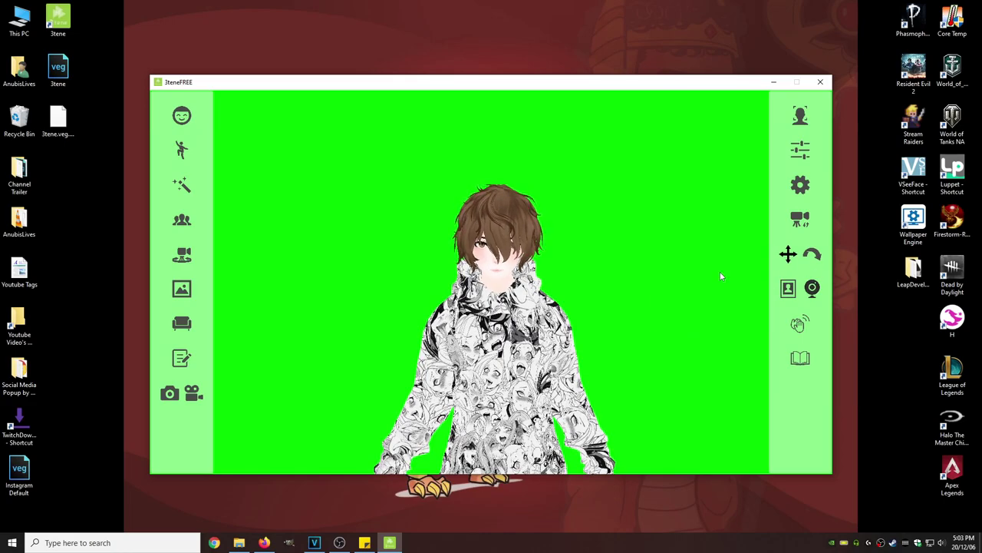
# Read the saved 'twitch' angle and enable Load Selected Angle At Startup
pyautogui.moveTo(623, 312); pyautogui.dragTo(610, 251)
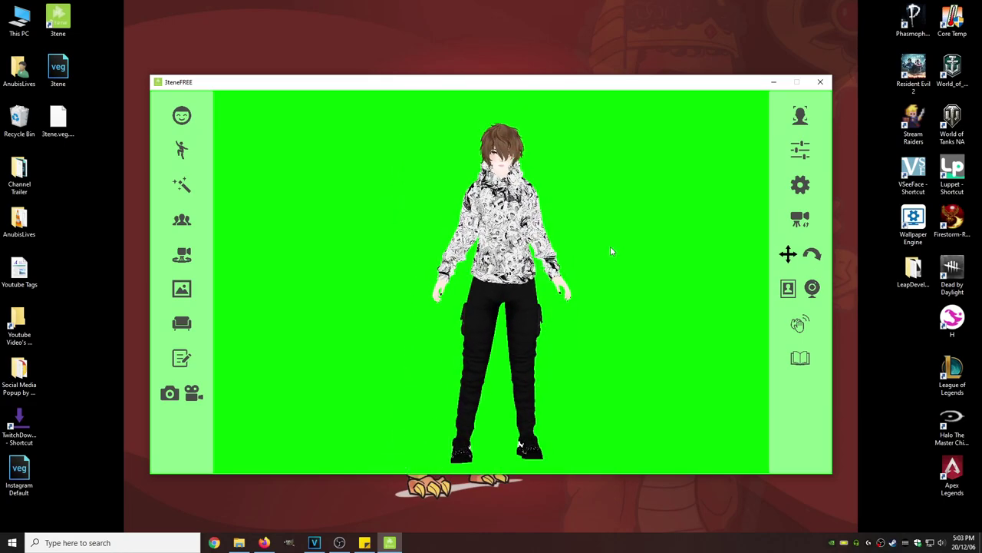
pyautogui.click(182, 256)
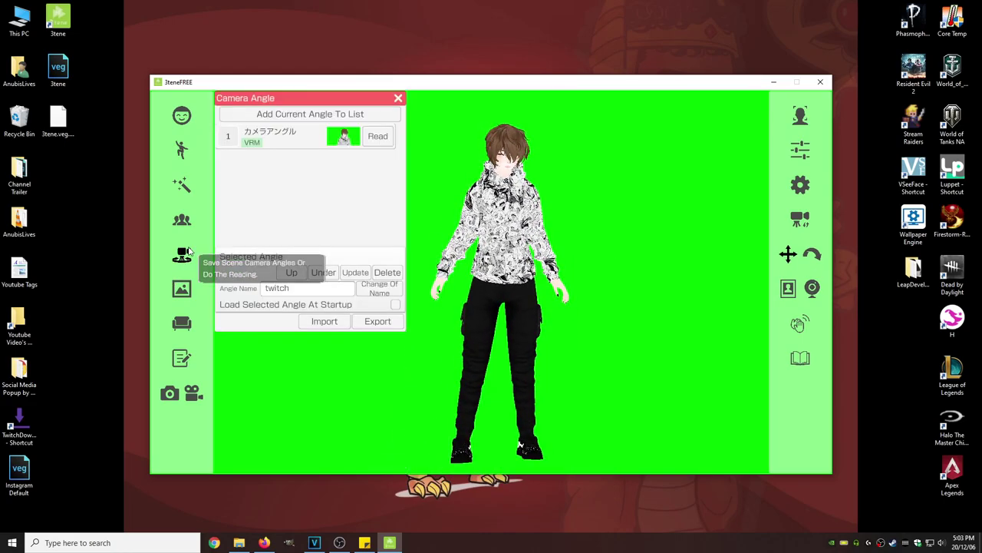
pyautogui.click(378, 138)
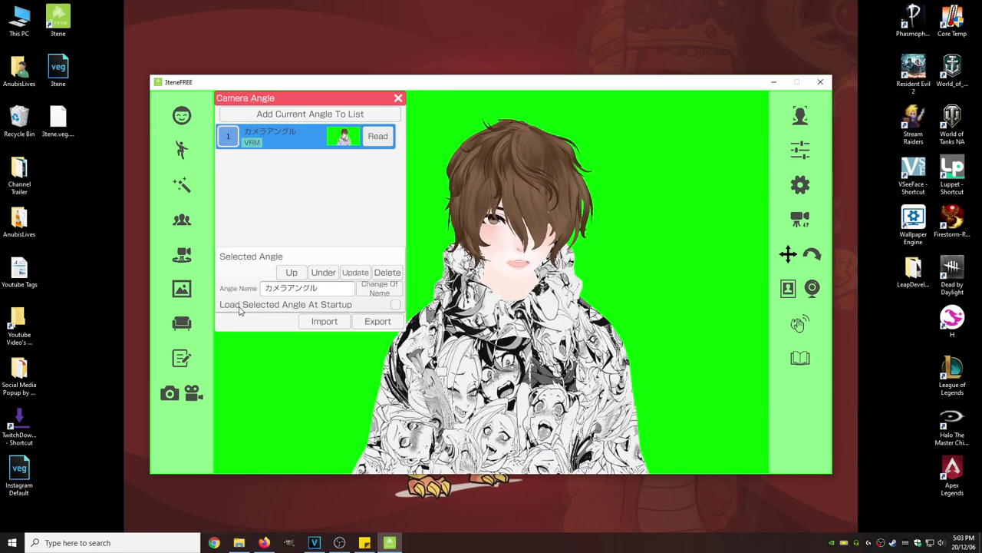
pyautogui.click(395, 305)
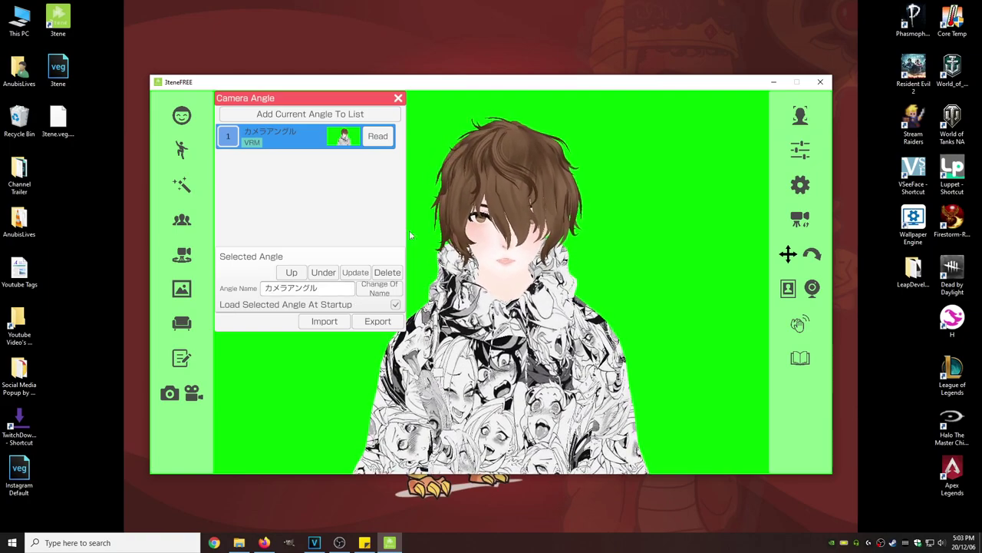
pyautogui.click(398, 99)
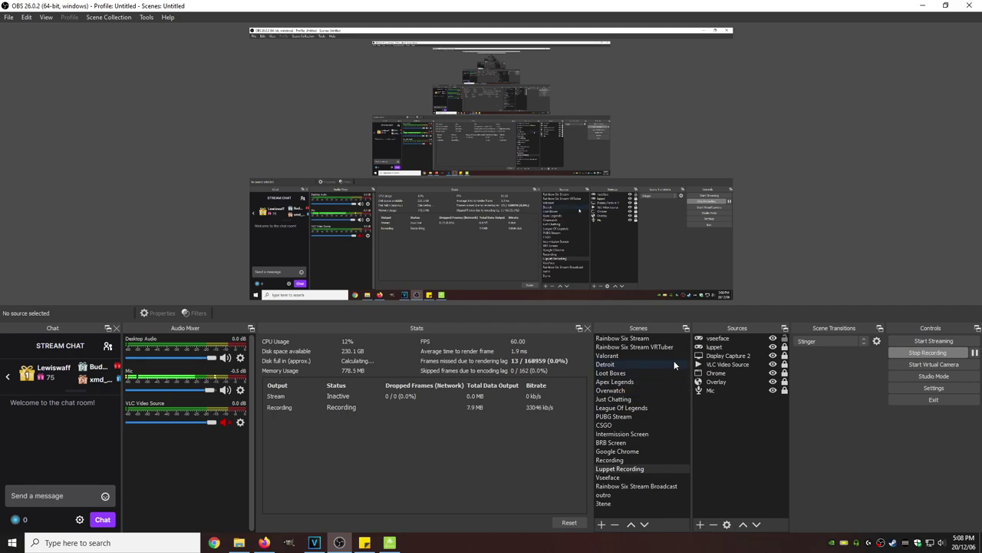
# Add a Game Capture source named 3tene1
pyautogui.click(700, 525)
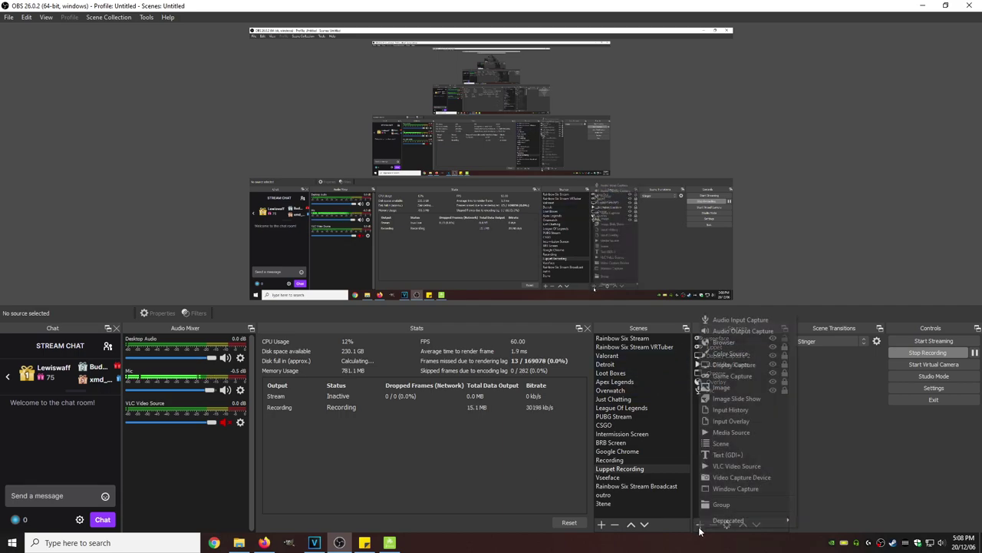
pyautogui.click(719, 376)
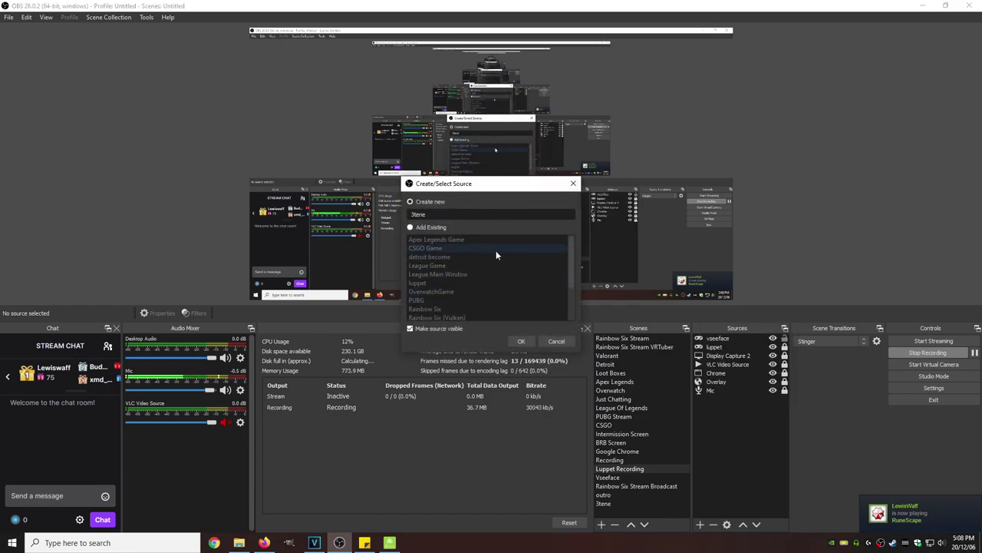
pyautogui.click(522, 342)
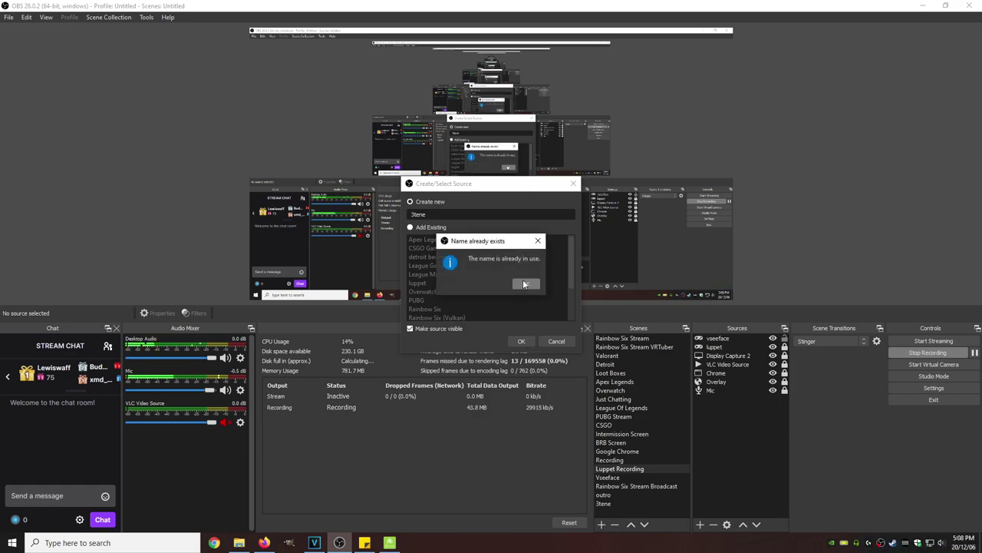
pyautogui.click(524, 284)
pyautogui.click(527, 342)
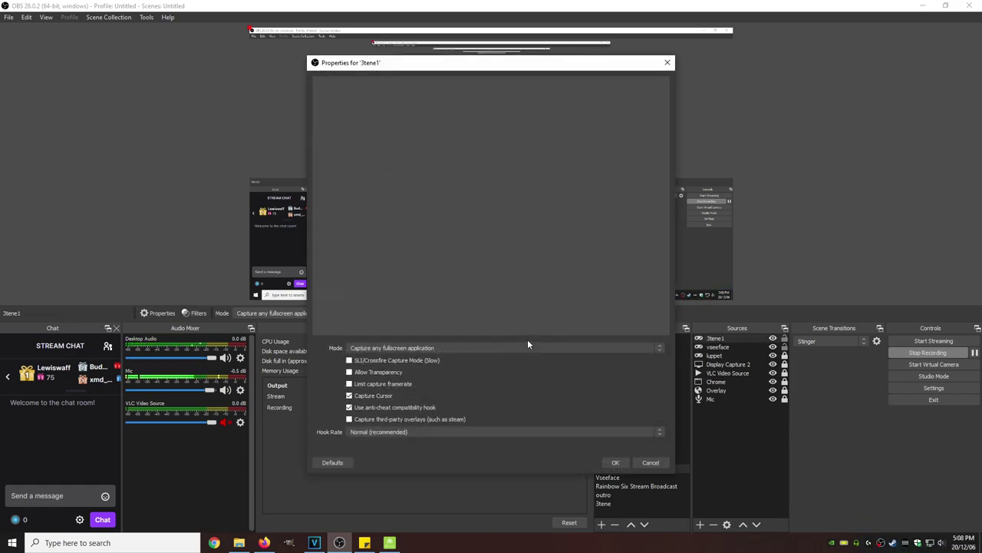
# Set 3tene1 to Capture specific window with window [3tene.exe]: 3teneFREE
pyautogui.click(446, 347)
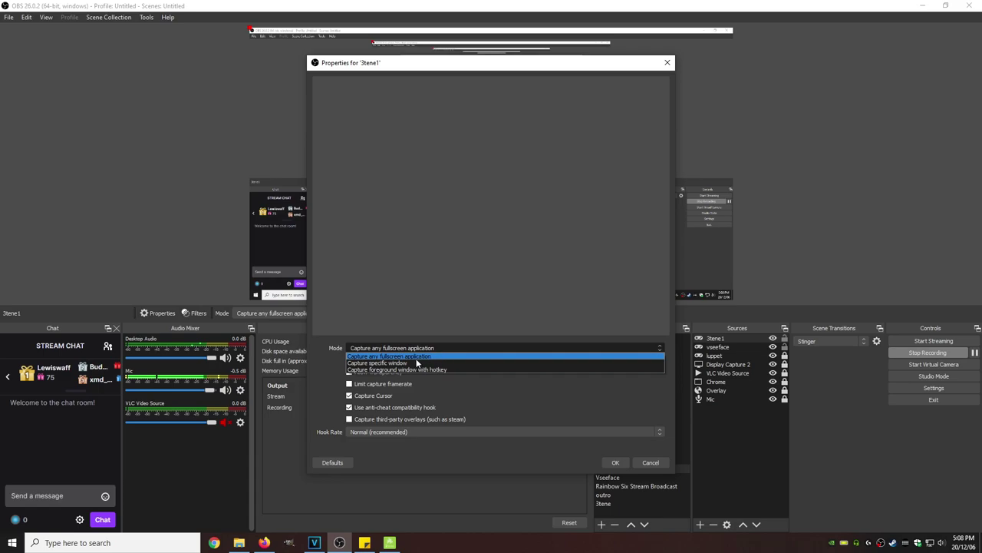
pyautogui.click(404, 360)
pyautogui.click(428, 373)
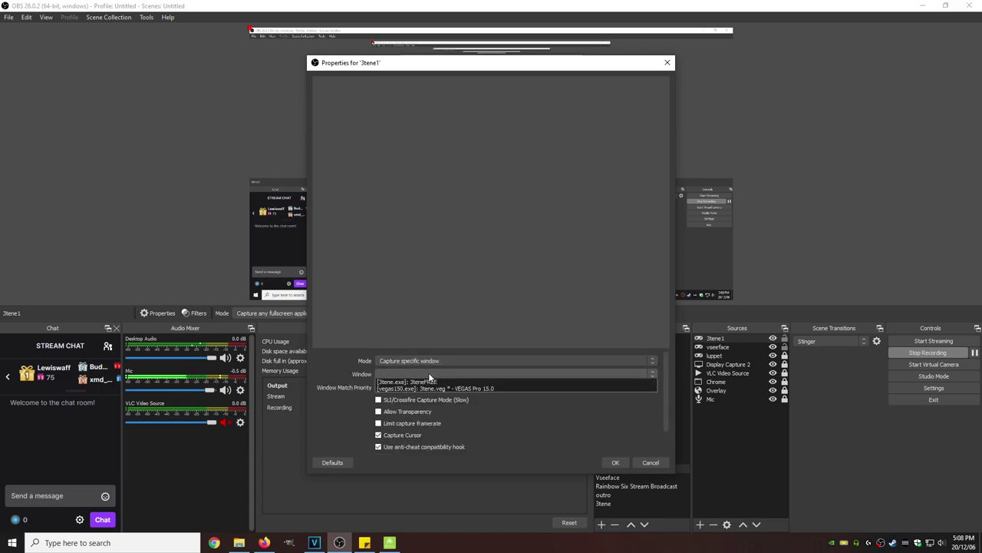
pyautogui.click(434, 389)
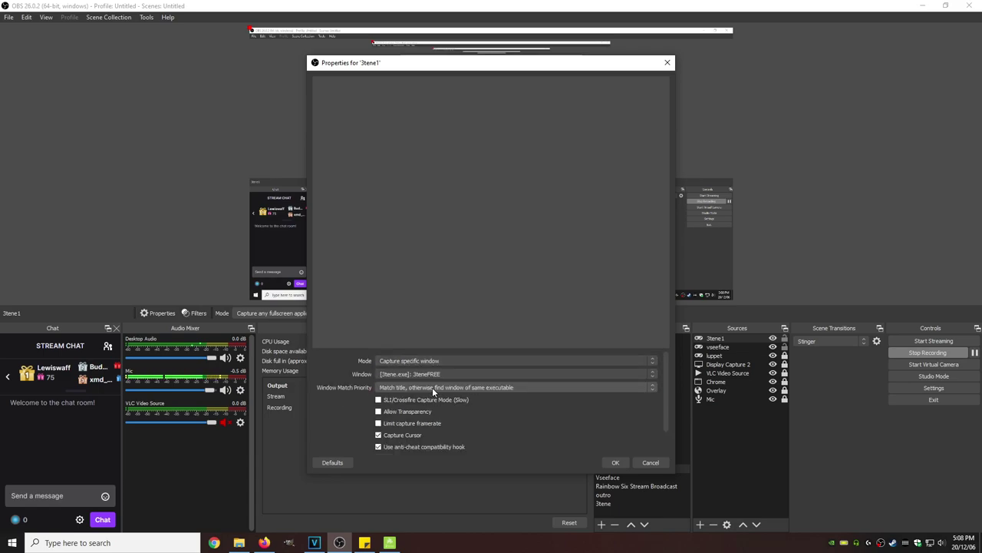
pyautogui.click(619, 462)
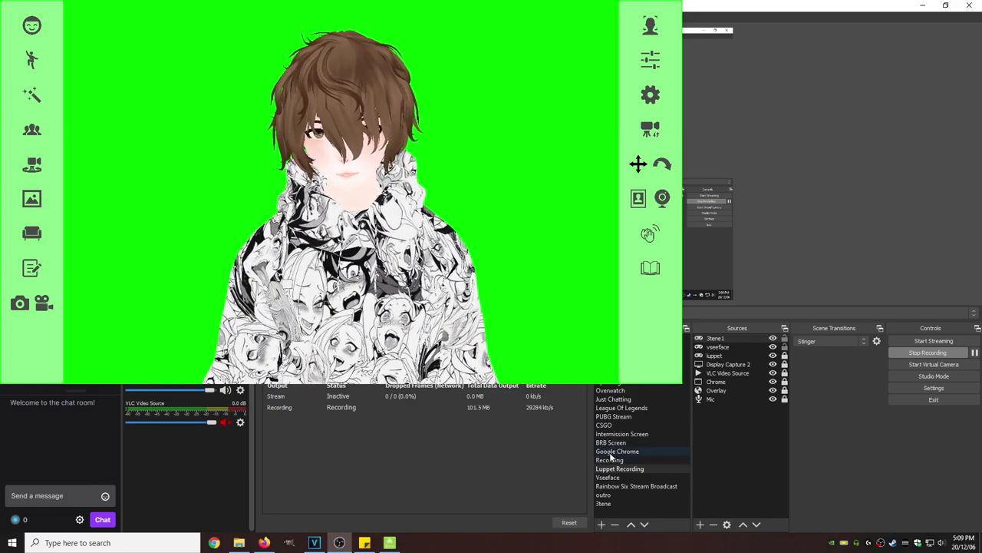
# Open the 3tene1 source's Filters window and drag it fully onto the screen
pyautogui.rightClick(721, 339)
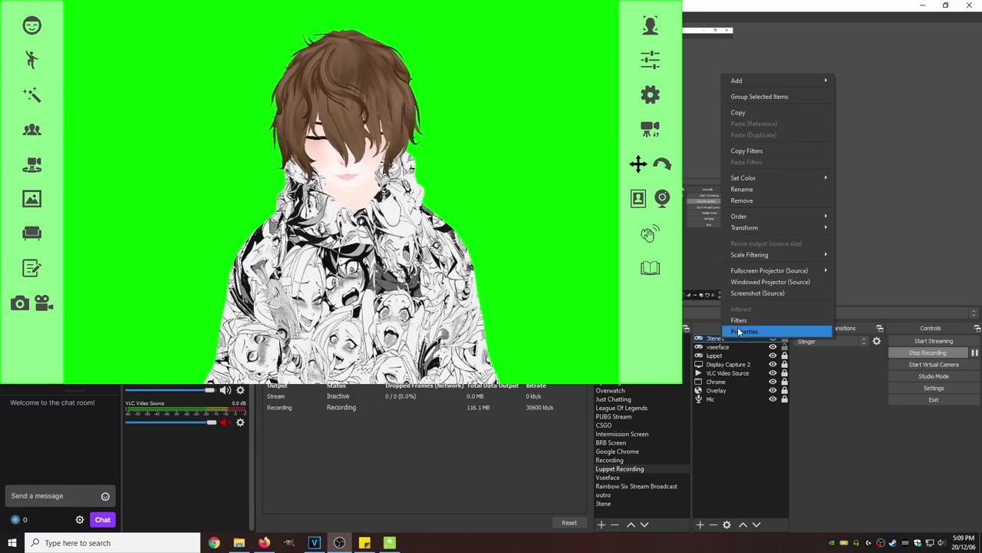
pyautogui.click(740, 321)
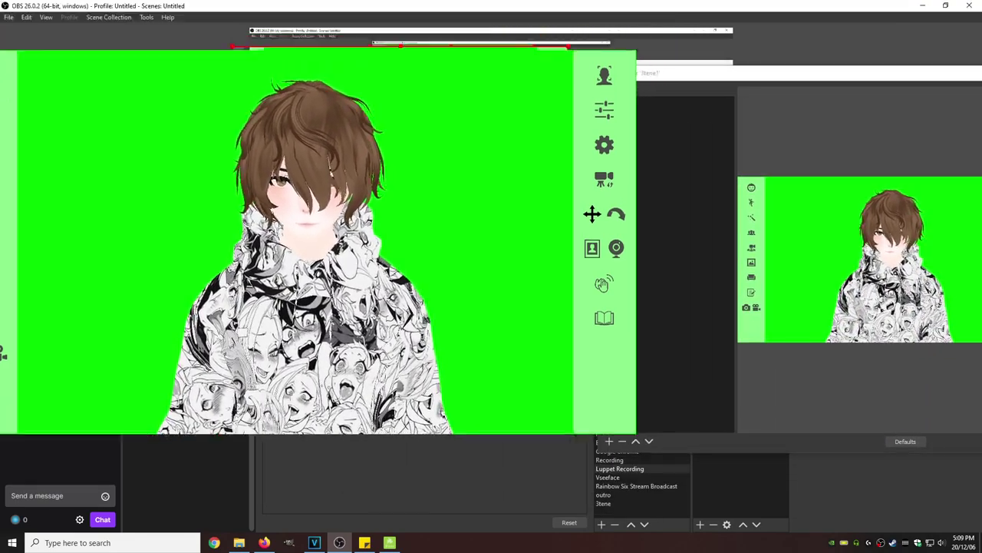
pyautogui.click(606, 152)
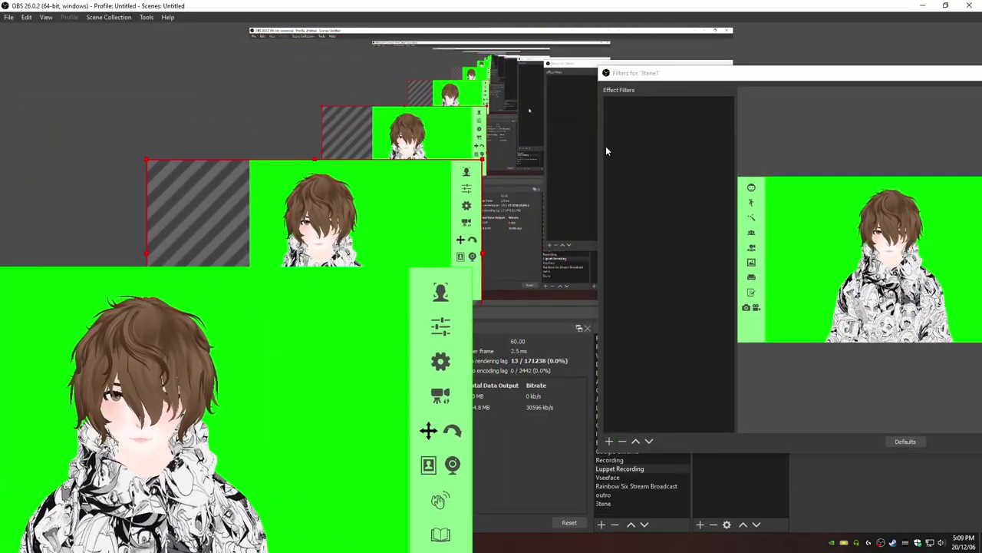
pyautogui.moveTo(716, 76); pyautogui.dragTo(621, 83)
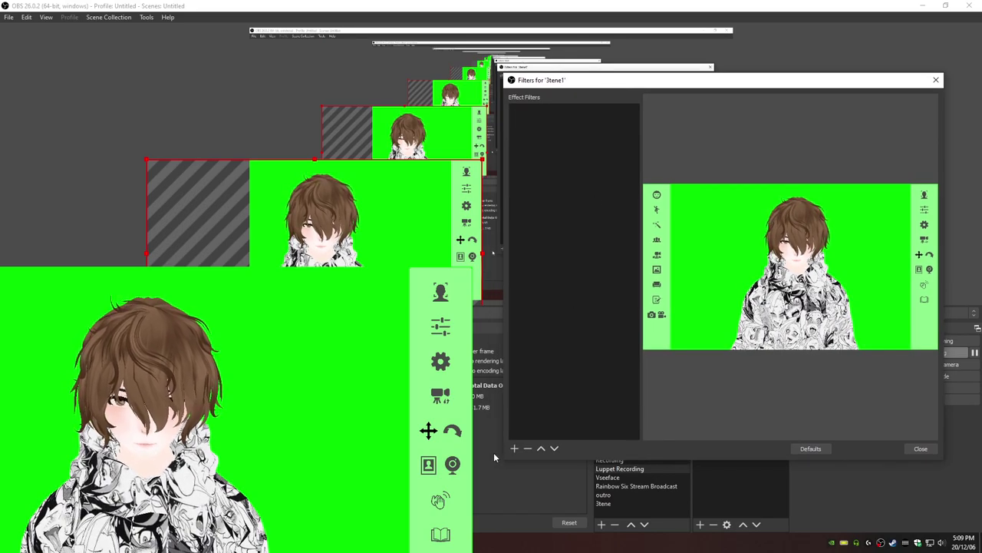
# Add a Chroma Key filter to 3tene1, then shift the capture slightly up in the preview
pyautogui.click(514, 449)
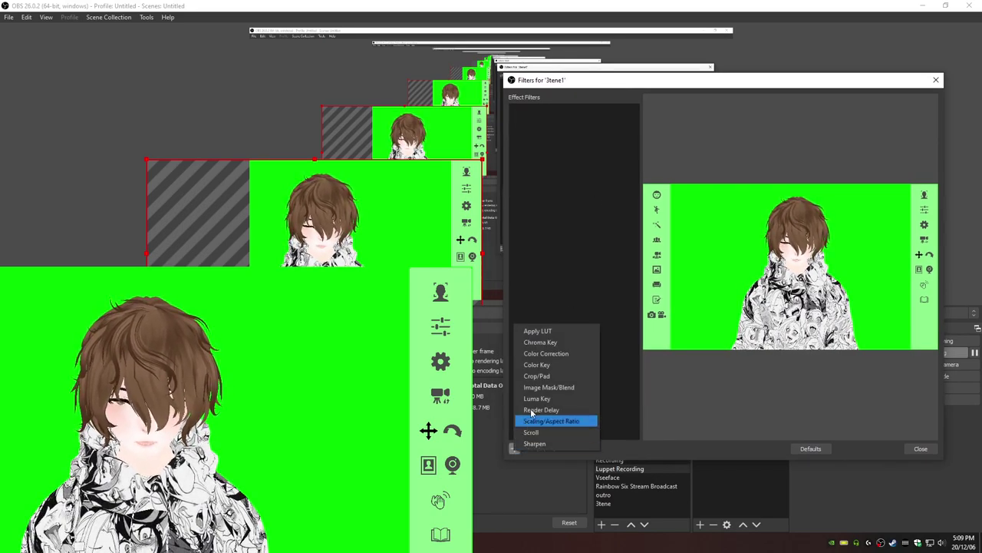
pyautogui.click(558, 343)
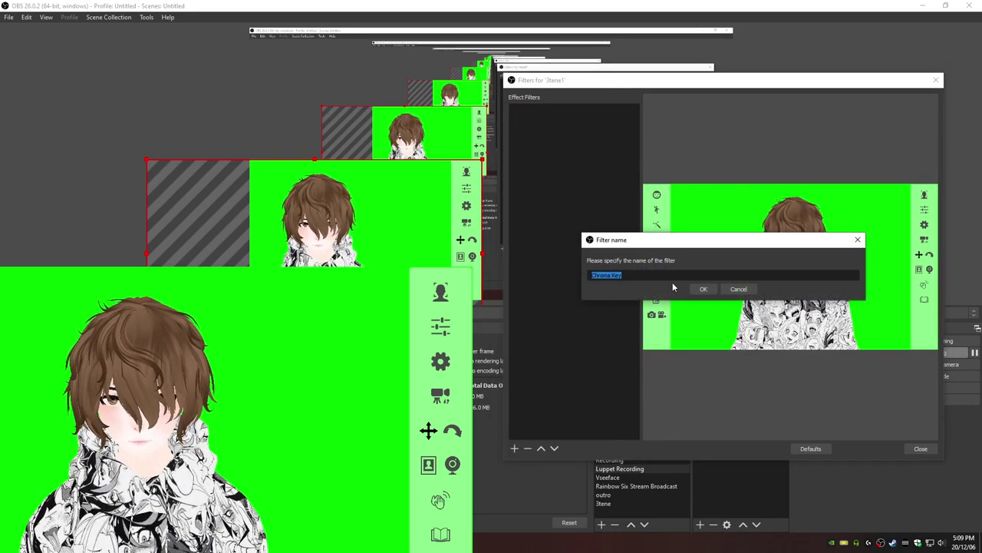
pyautogui.click(703, 289)
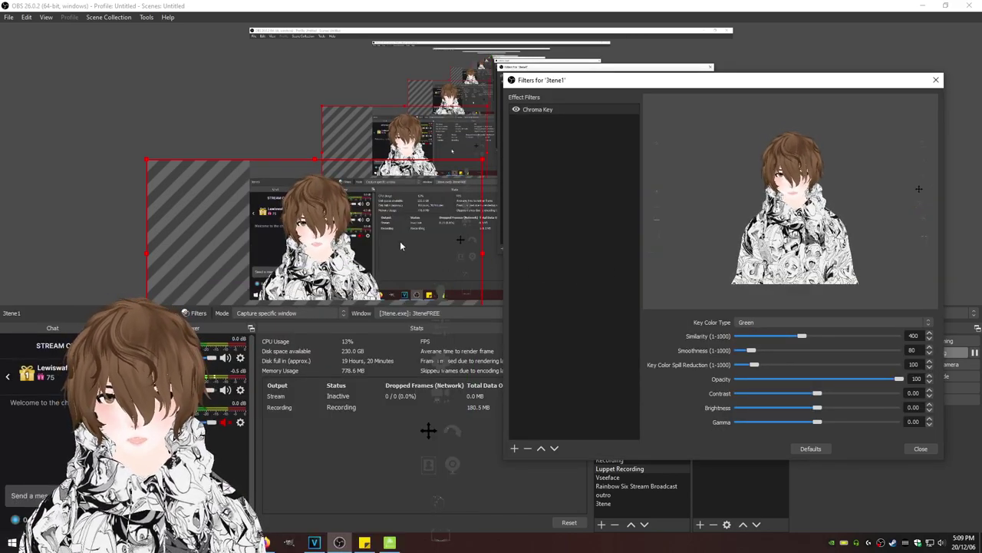
pyautogui.moveTo(400, 245); pyautogui.dragTo(386, 200)
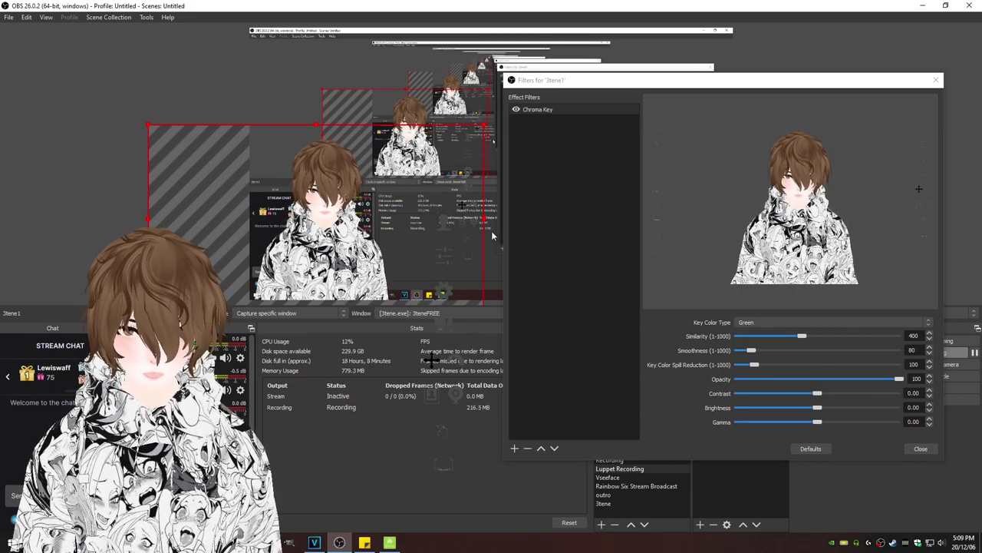
# Add a Crop/Pad filter with Left 200 and Right 200, then close the Filters window
pyautogui.click(515, 448)
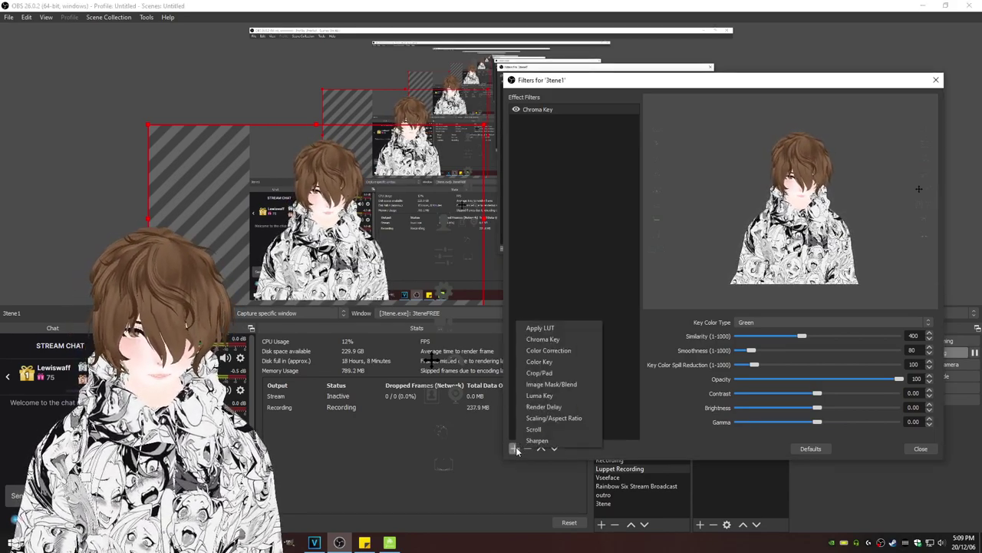
pyautogui.click(546, 373)
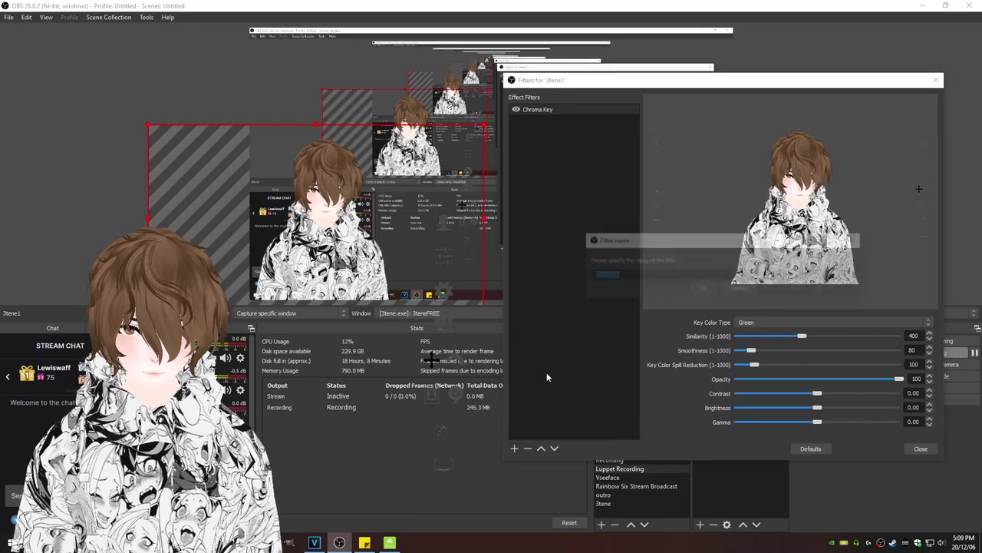
pyautogui.click(698, 290)
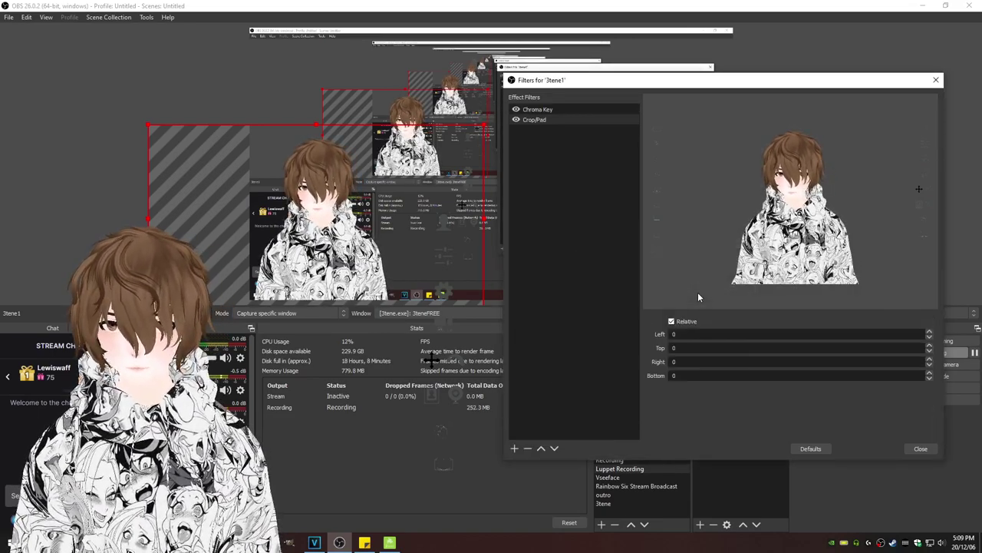
pyautogui.write('200')
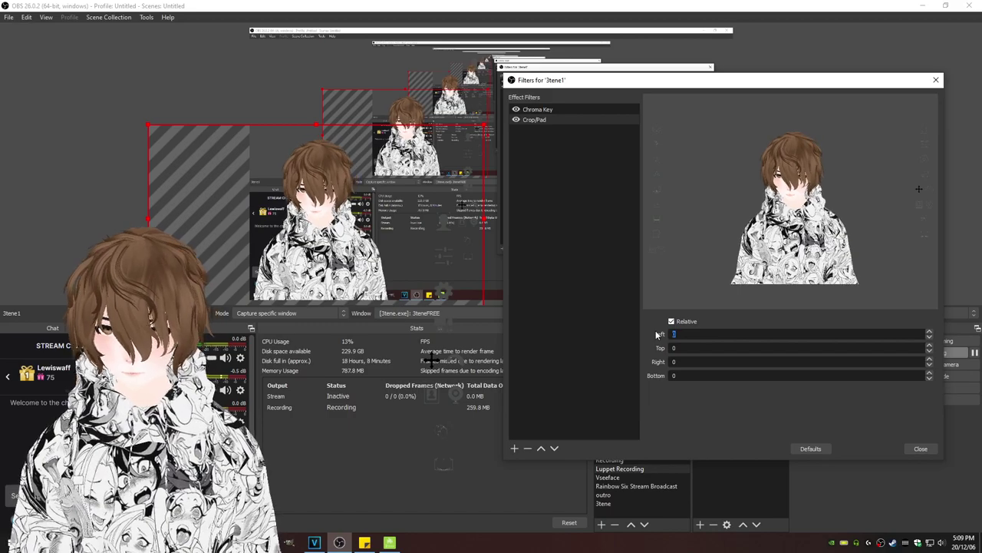
pyautogui.click(684, 361)
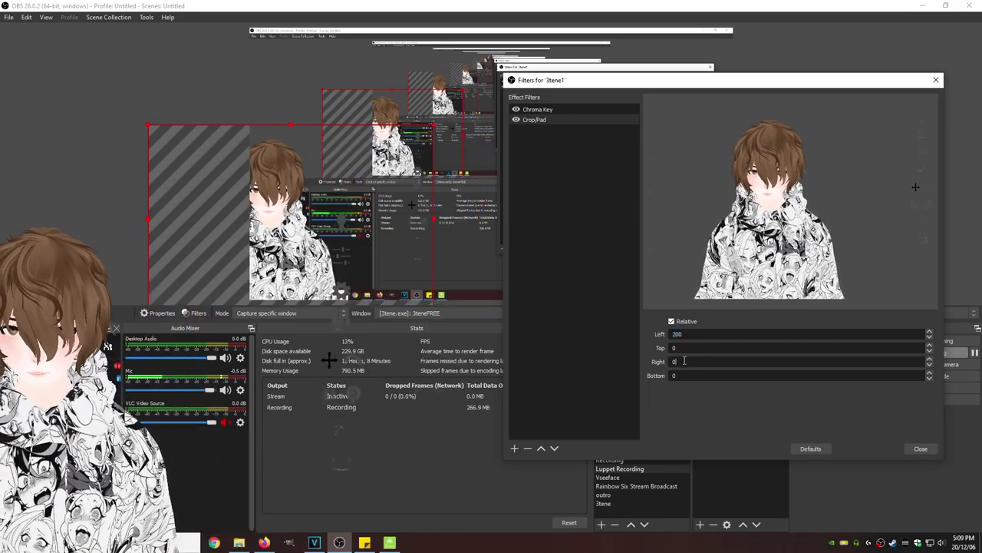
pyautogui.write('200')
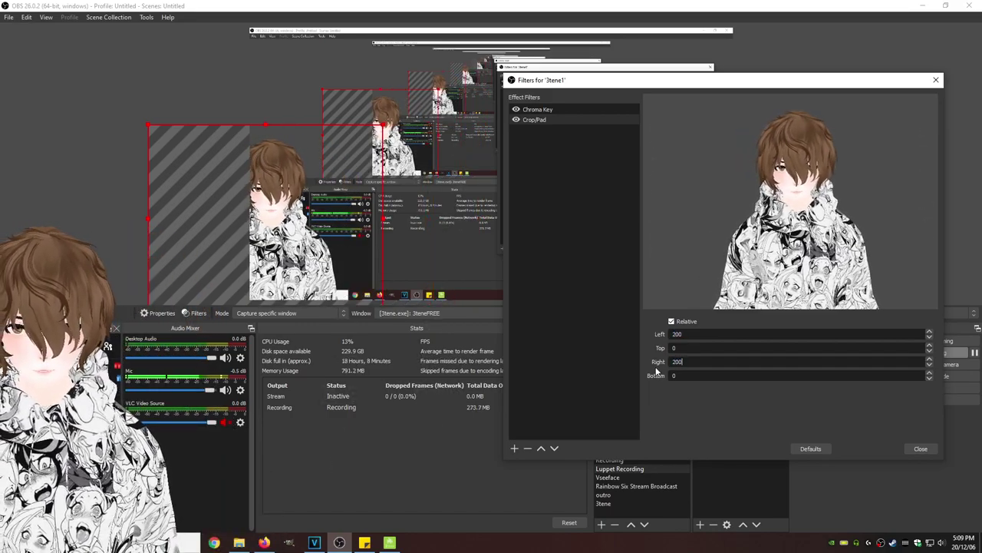
pyautogui.click(923, 449)
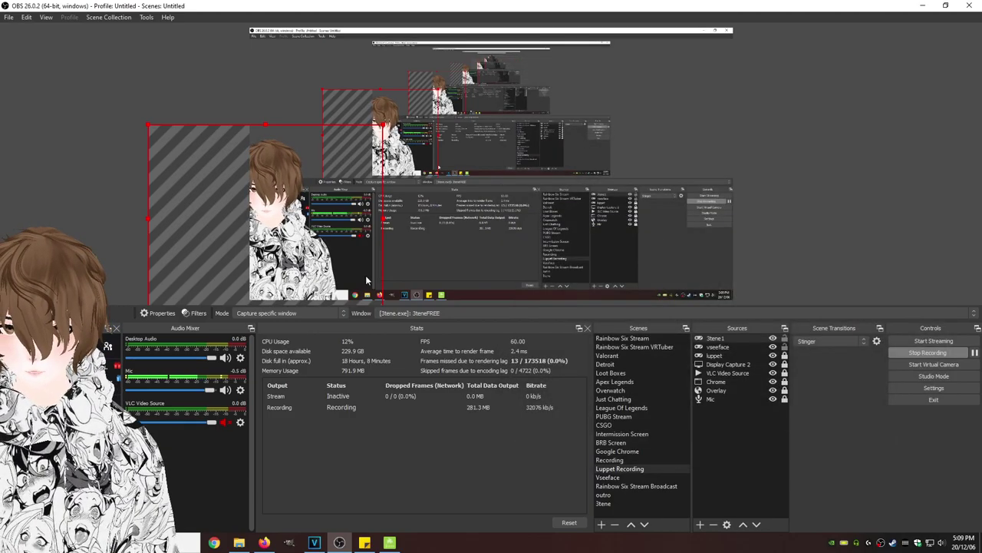